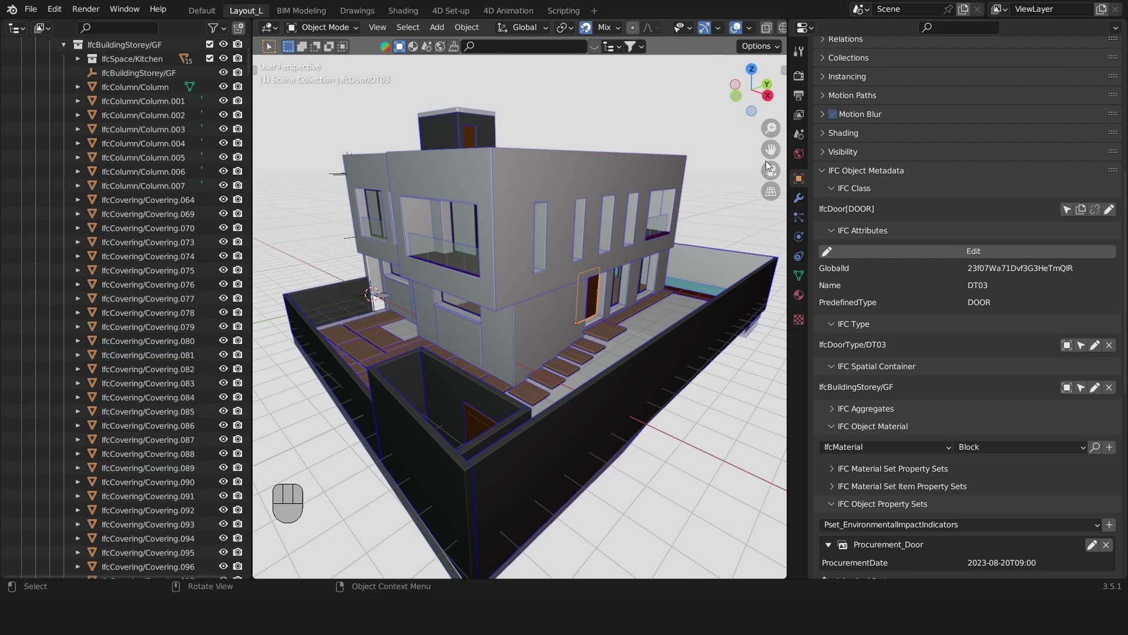
Step: Edit door DT03's IFC attributes to show OverallHeight, OverallWidth and OperationType DOUBLE_DOOR_DOUBLE_SWING
{"action": "left_click", "coordinate": [798, 178]}
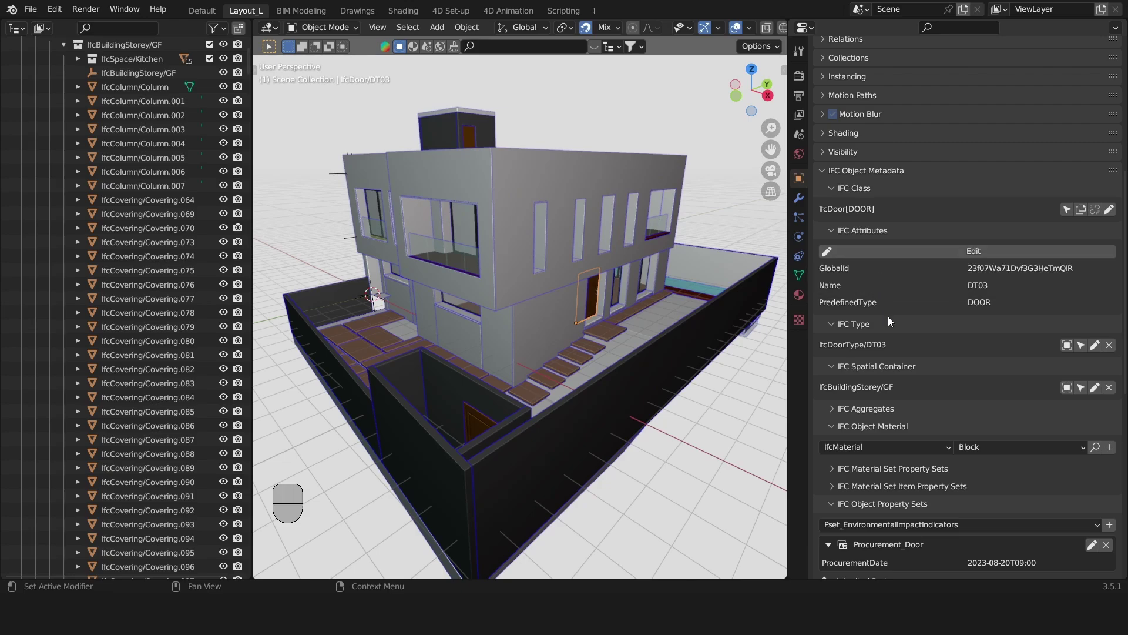
{"action": "left_click", "coordinate": [912, 255]}
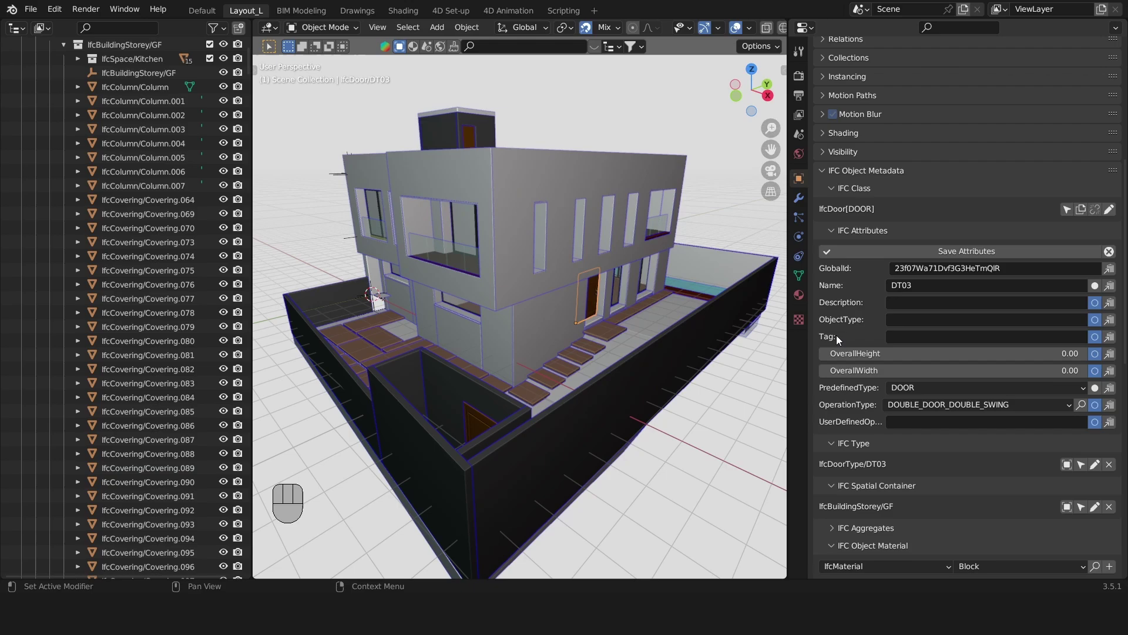
{"action": "scroll", "coordinate": [836, 335], "scroll_direction": "down", "scroll_amount": 2}
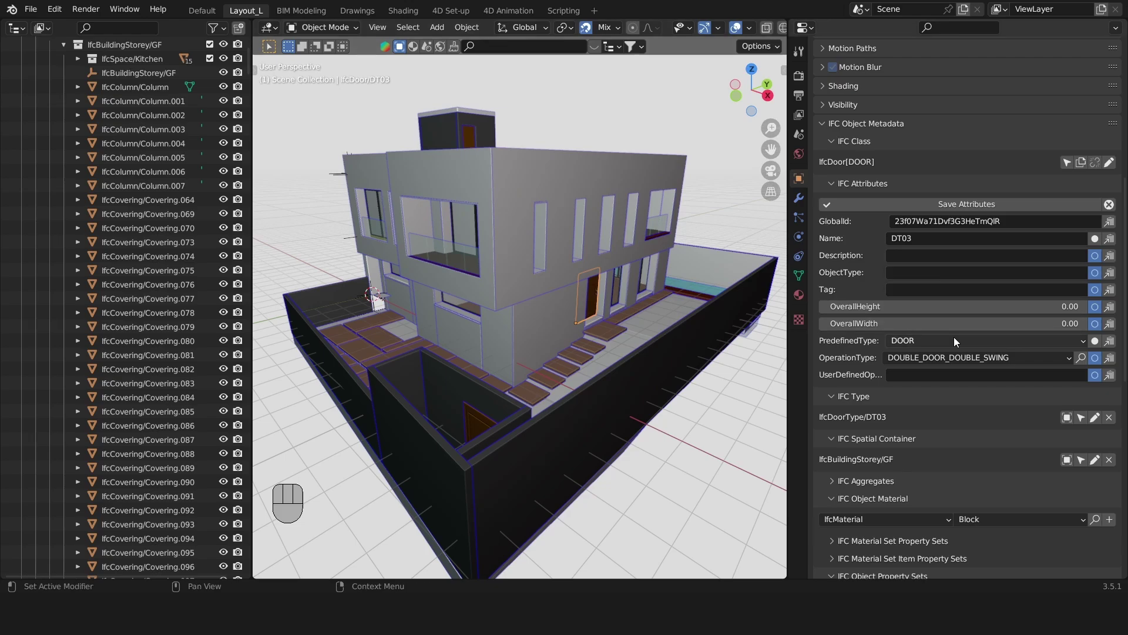
Step: Pick the door on the roof and select every door sharing its P3-RIGHT type
{"action": "middle_click_drag", "start_coordinate": [447, 187], "coordinate": [453, 132]}
{"action": "double_click", "coordinate": [454, 132]}
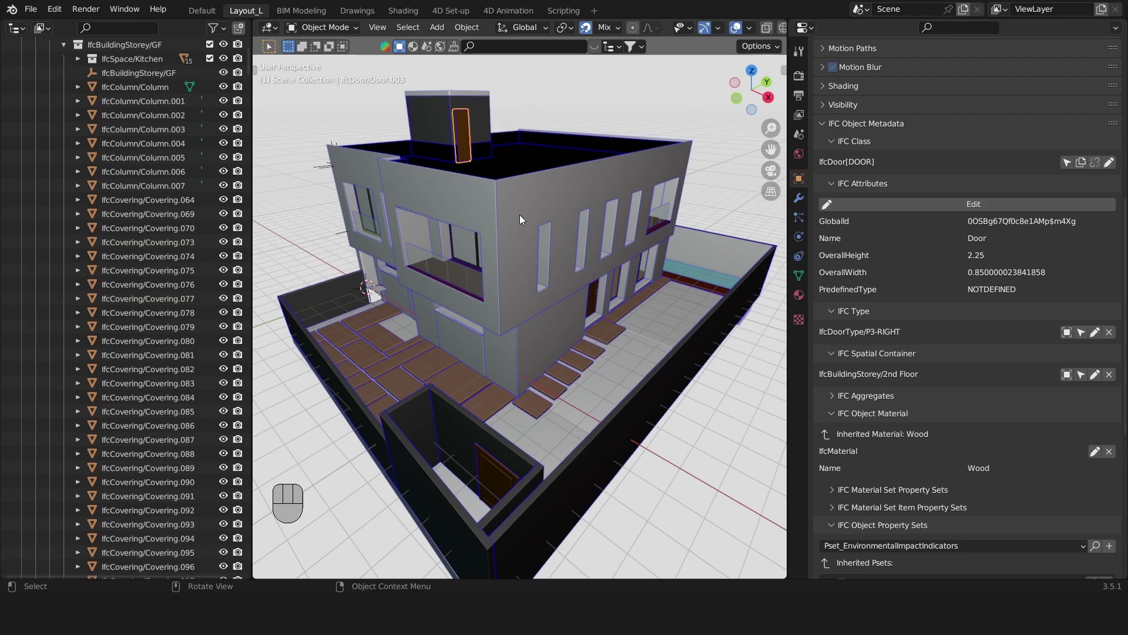
{"action": "middle_click_drag", "start_coordinate": [518, 214], "coordinate": [534, 257], "text": "shift"}
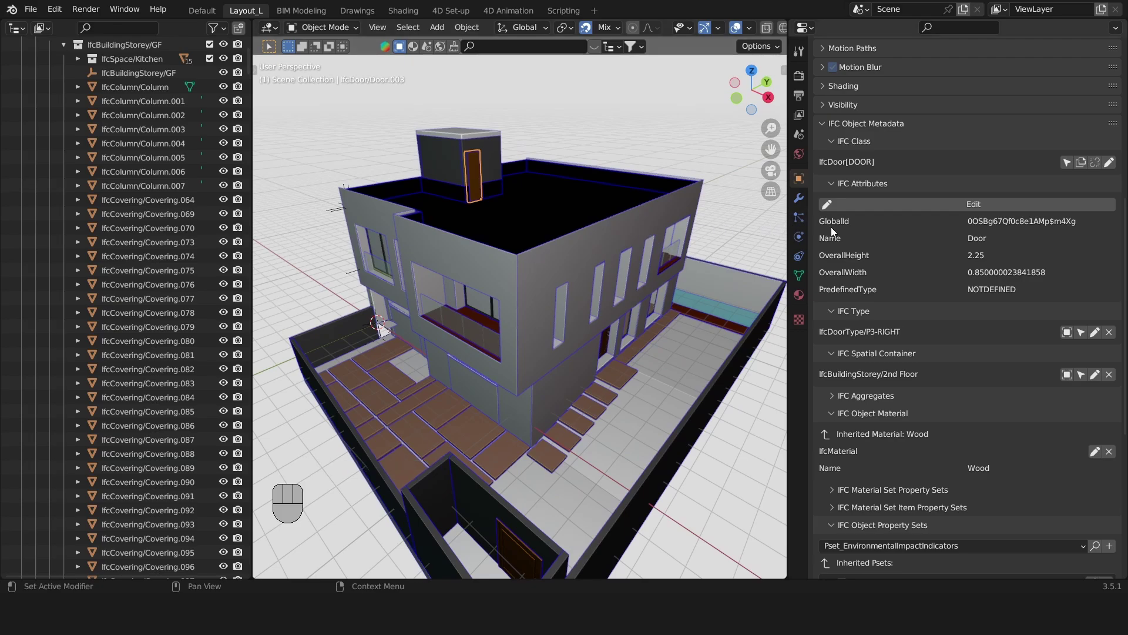
{"action": "left_click", "coordinate": [1082, 332]}
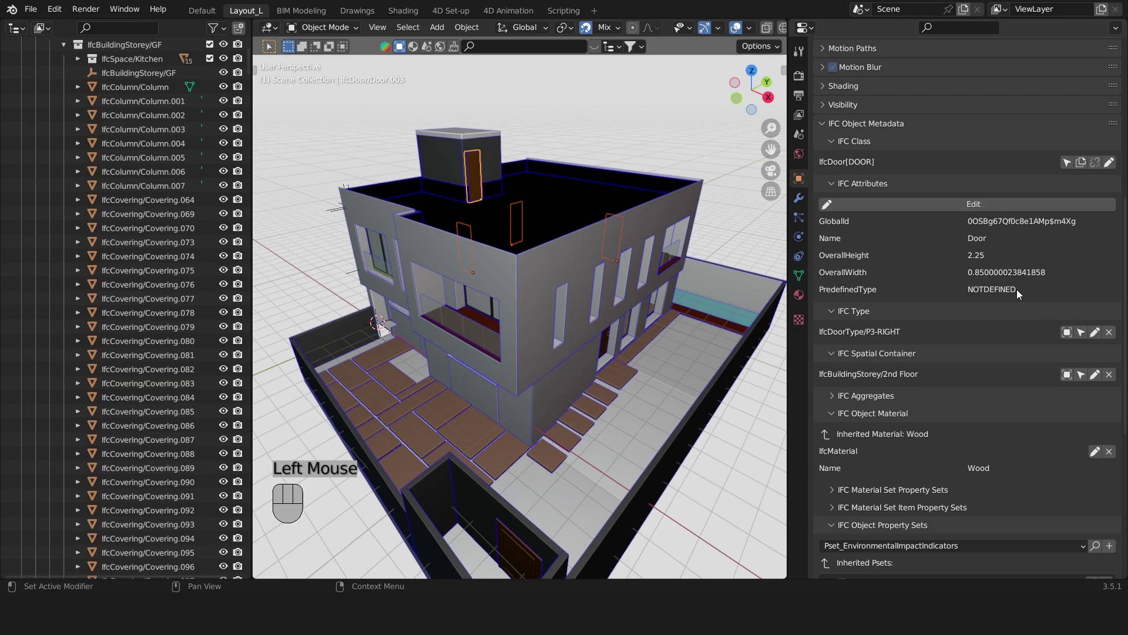
Step: Change the rooftop door's IFC Name to P3, save the attributes, then select the rooftop wall
{"action": "left_click", "coordinate": [914, 202]}
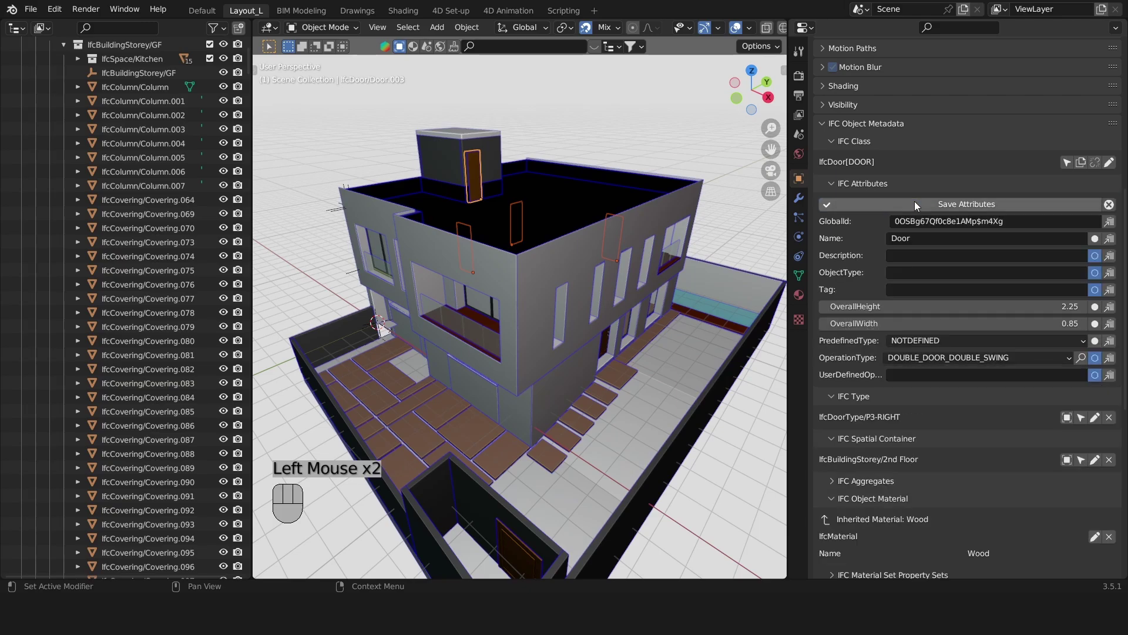
{"action": "left_click", "coordinate": [948, 238]}
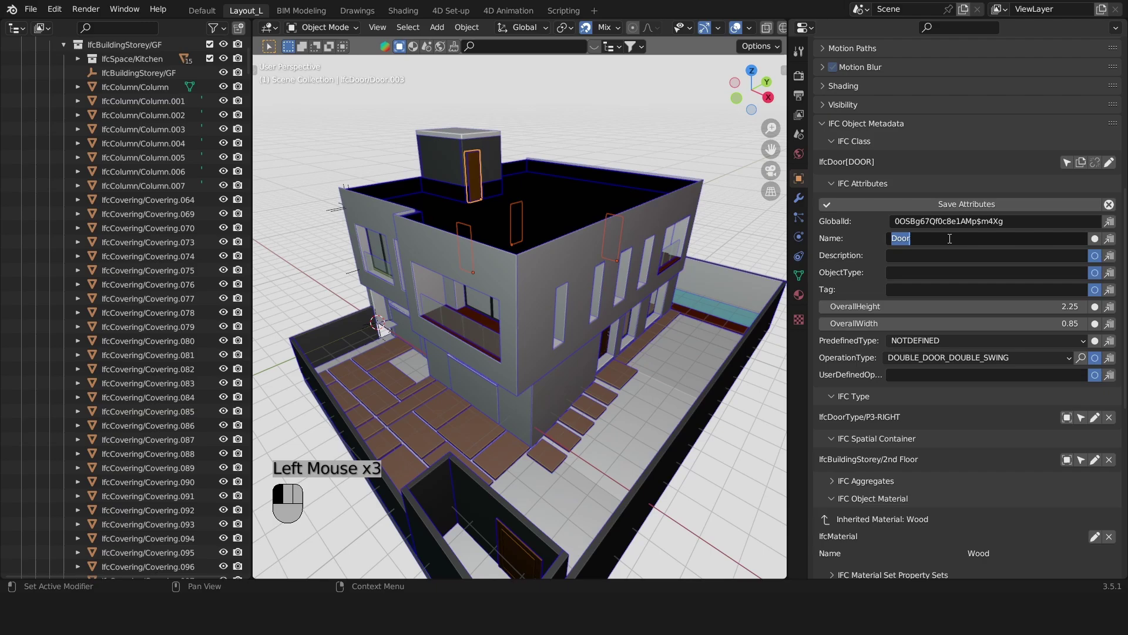
{"action": "type", "text": "P3"}
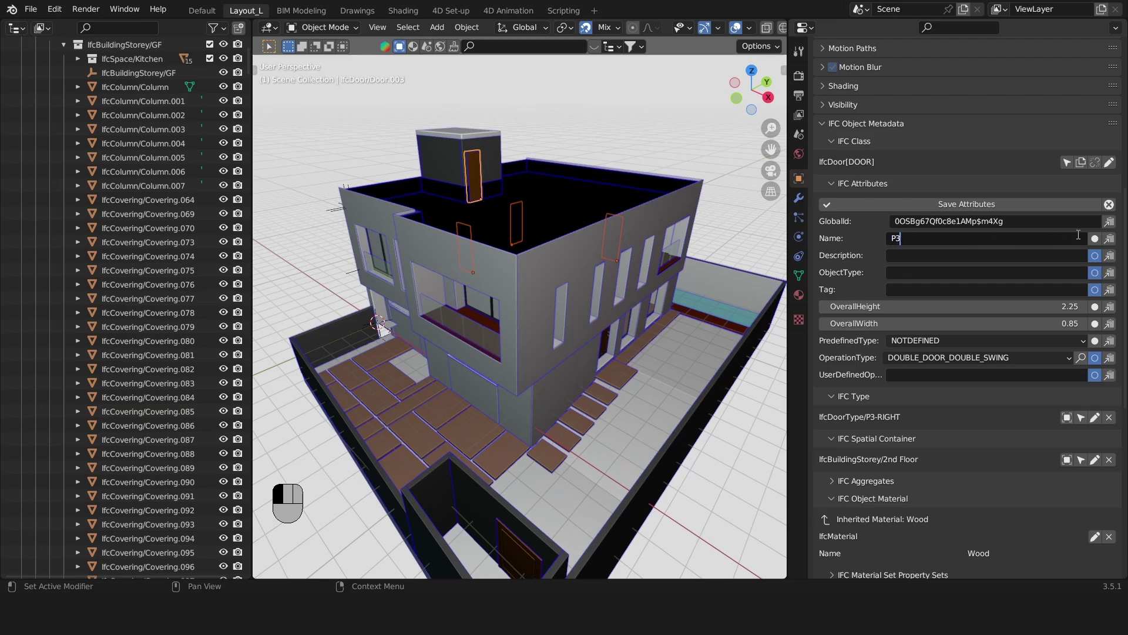
{"action": "left_click", "coordinate": [1009, 217]}
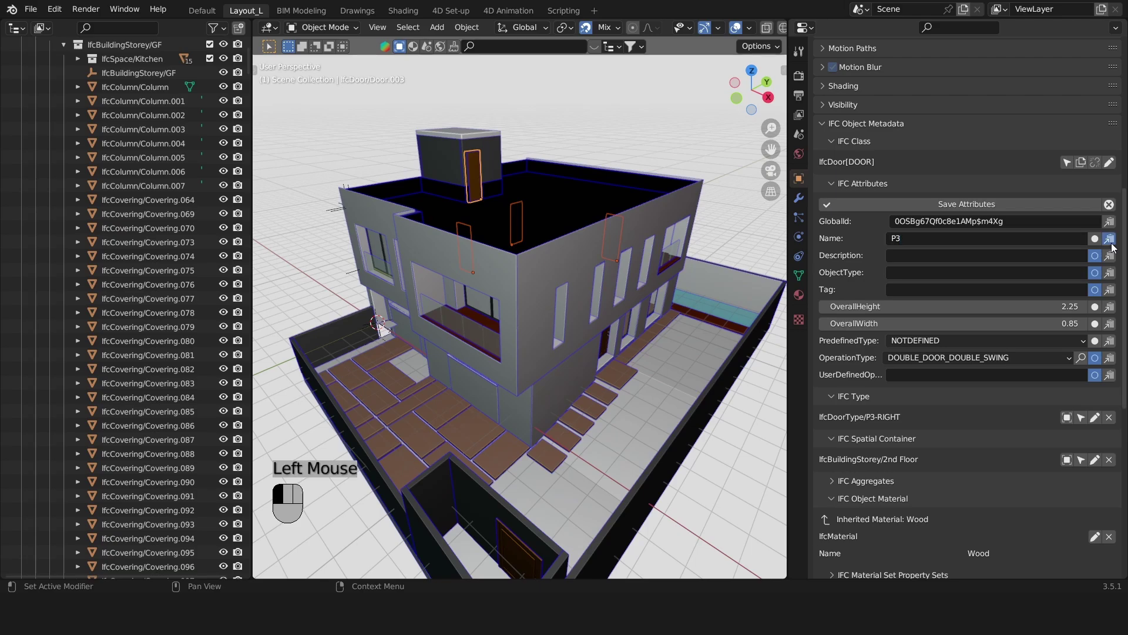
{"action": "left_click", "coordinate": [1001, 205]}
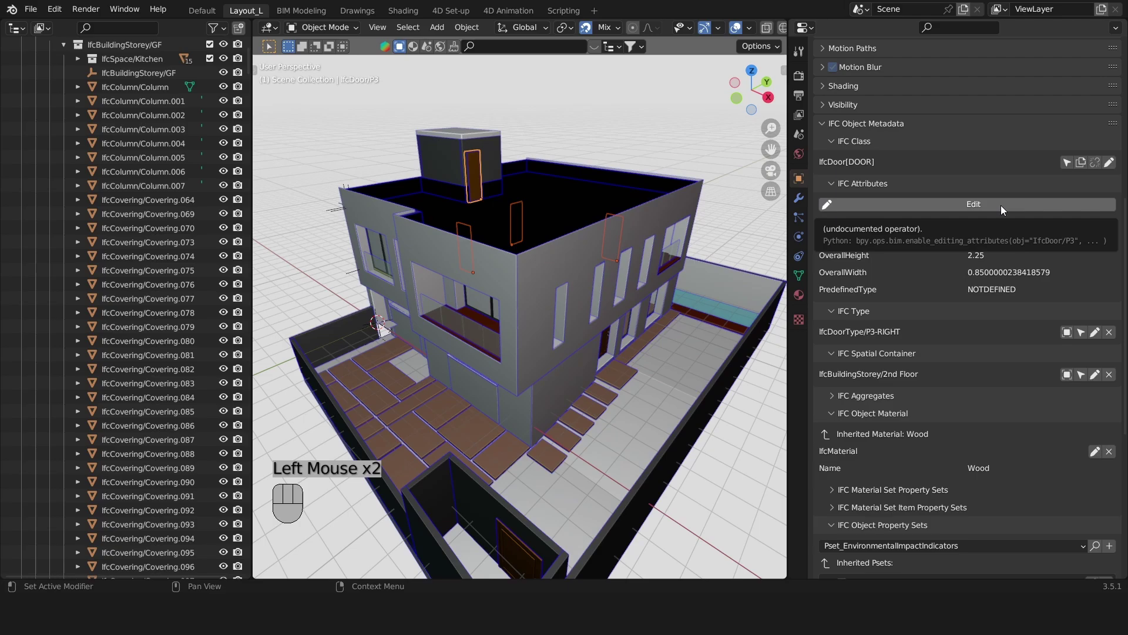
{"action": "middle_click_drag", "start_coordinate": [708, 293], "coordinate": [677, 276]}
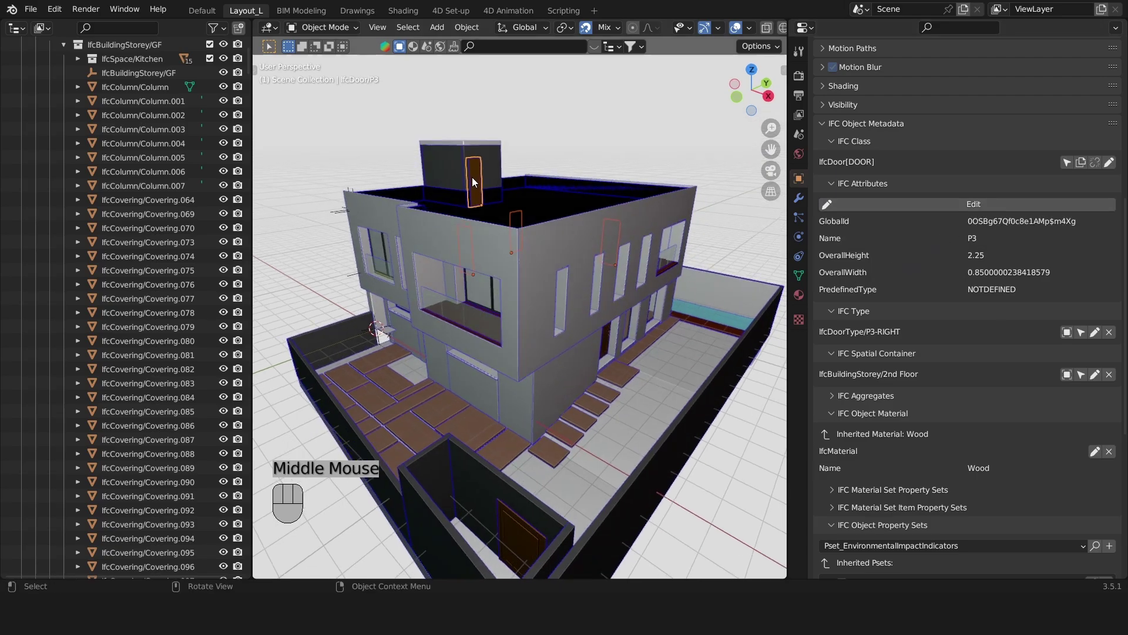
{"action": "left_click", "coordinate": [474, 179]}
Step: Reselect door P3 and view its BBIM_Door pset and quantities: width 0.9, height 2.275, area 2.844
{"action": "left_click", "coordinate": [477, 194]}
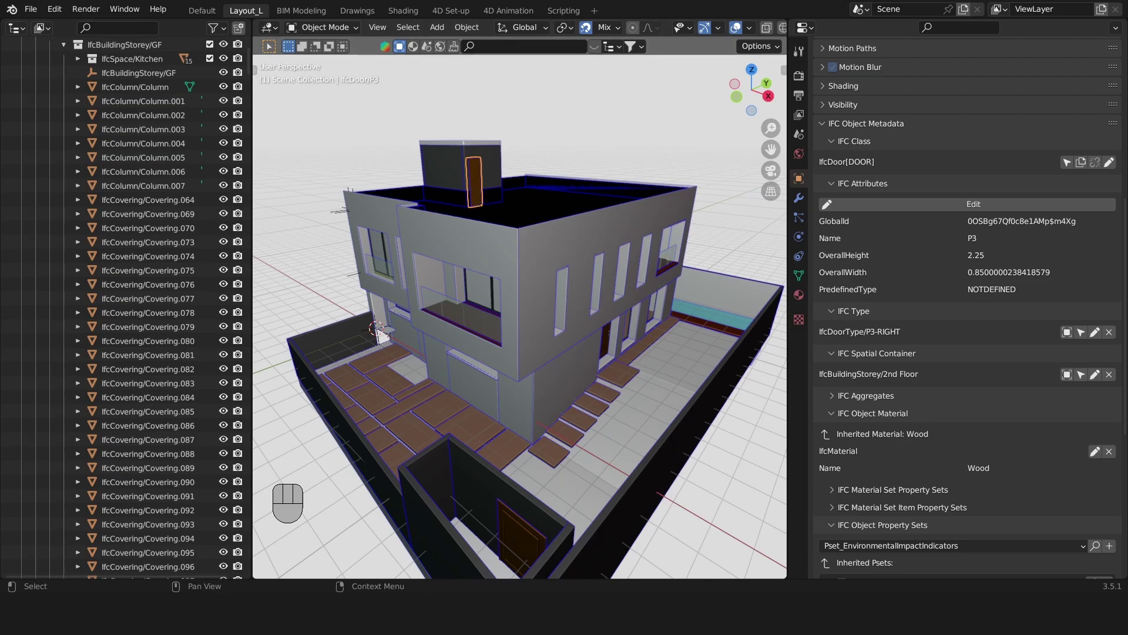
{"action": "scroll", "coordinate": [968, 340], "scroll_direction": "down", "scroll_amount": 2}
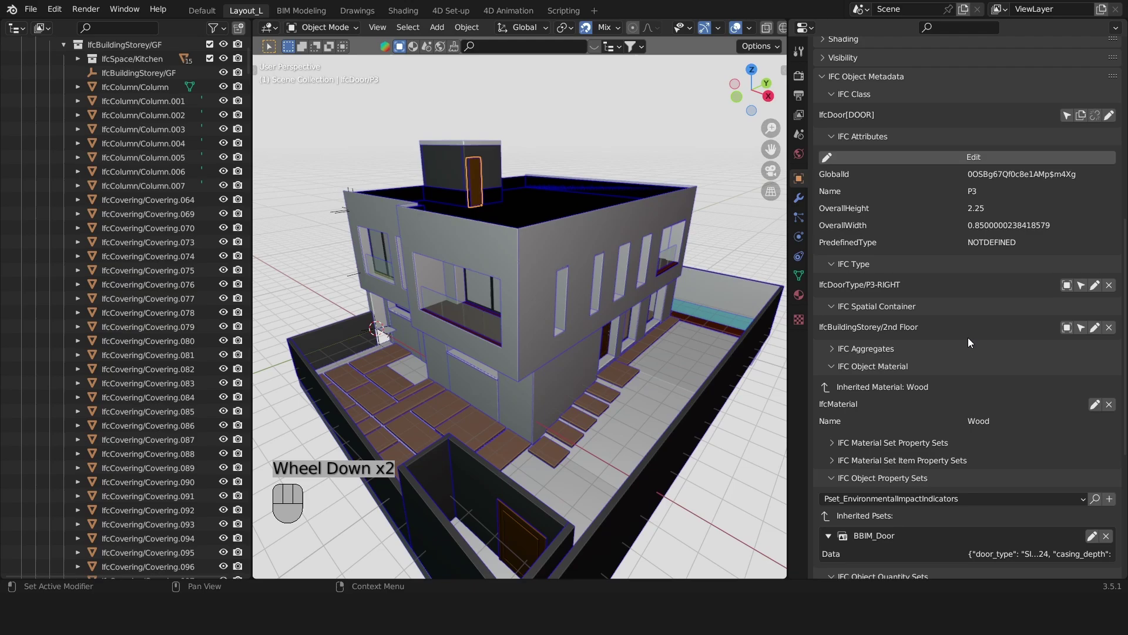
{"action": "scroll", "coordinate": [960, 337], "scroll_direction": "down", "scroll_amount": 3}
{"action": "scroll", "coordinate": [960, 336], "scroll_direction": "down", "scroll_amount": 1}
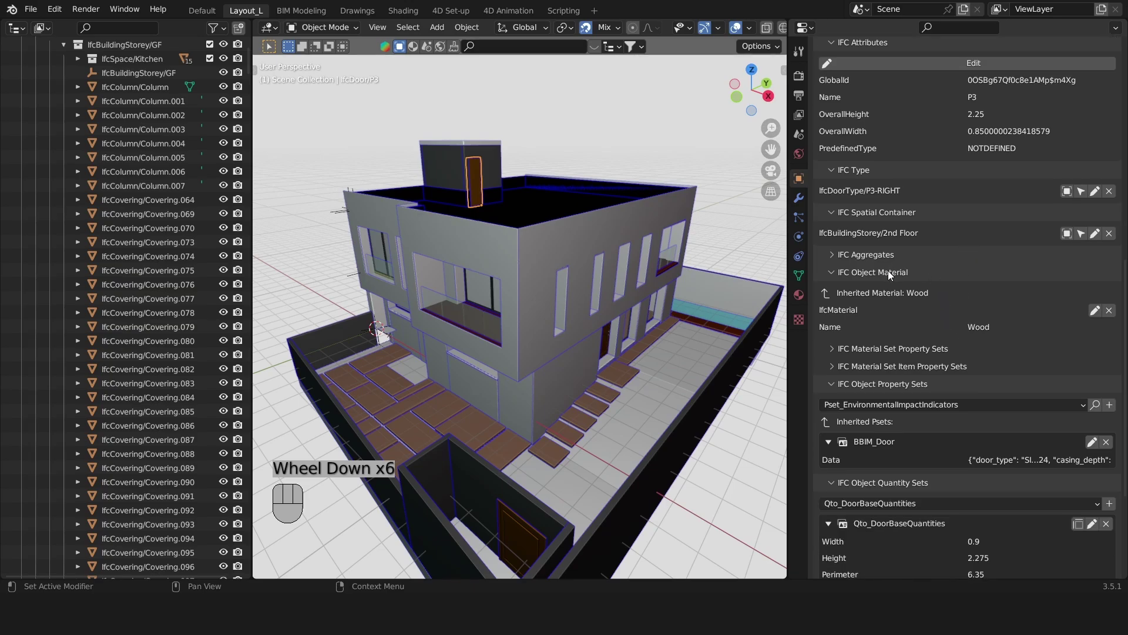
{"action": "scroll", "coordinate": [890, 270], "scroll_direction": "down", "scroll_amount": 5}
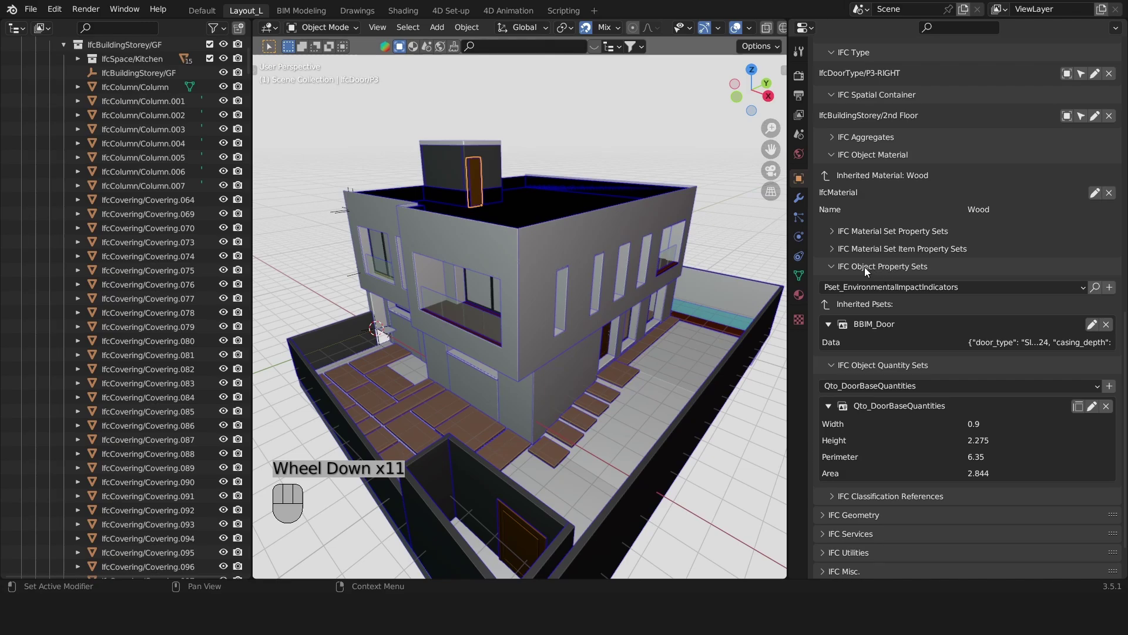
{"action": "scroll", "coordinate": [927, 270], "scroll_direction": "down", "scroll_amount": 1}
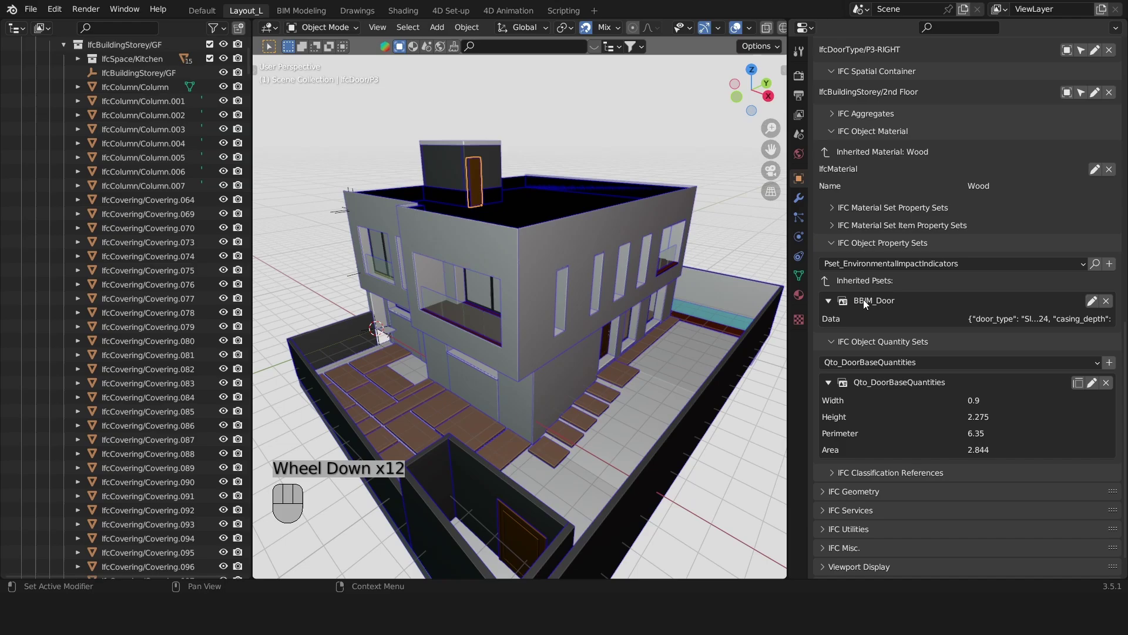
Step: Select ground-floor door DT03 and zoom in to see its Pset_DoorCommon and base quantities
{"action": "left_click", "coordinate": [608, 336]}
{"action": "middle_click_drag", "start_coordinate": [608, 337], "coordinate": [574, 322]}
{"action": "scroll", "coordinate": [594, 324], "scroll_direction": "up", "scroll_amount": 2}
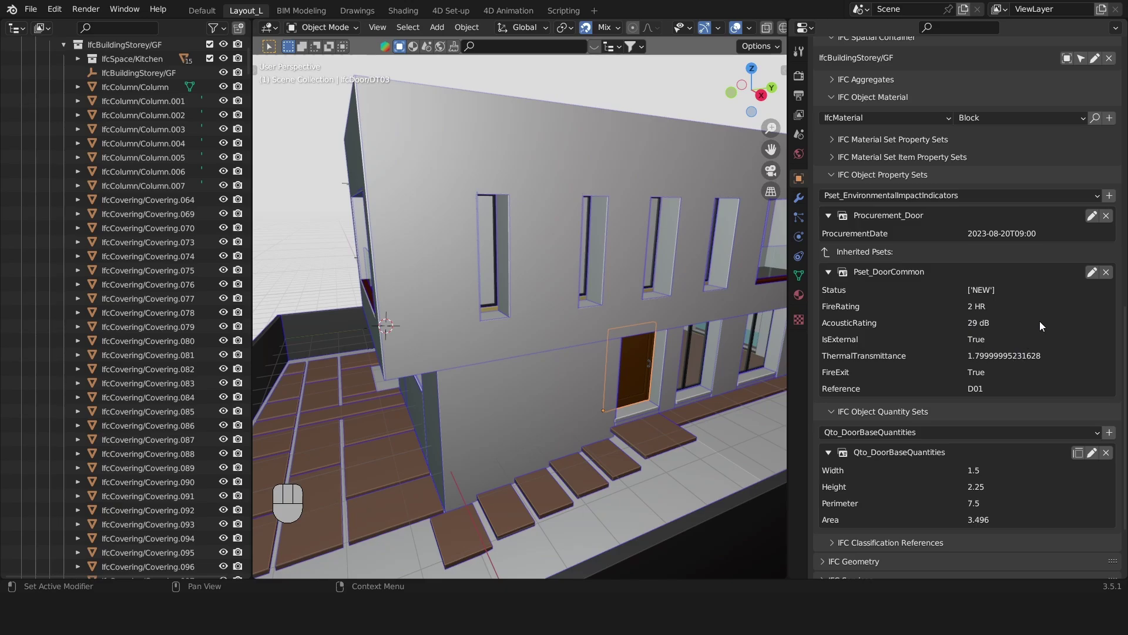
{"action": "left_click", "coordinate": [1093, 272]}
{"action": "scroll", "coordinate": [1032, 331], "scroll_direction": "down", "scroll_amount": 2}
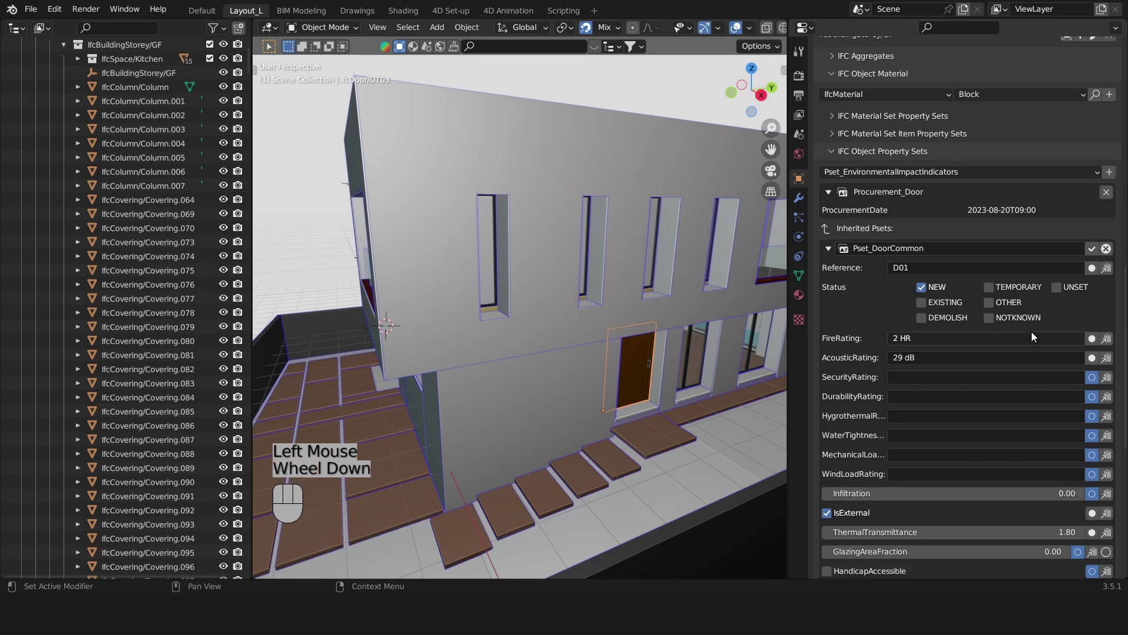
{"action": "scroll", "coordinate": [1031, 332], "scroll_direction": "down", "scroll_amount": 1}
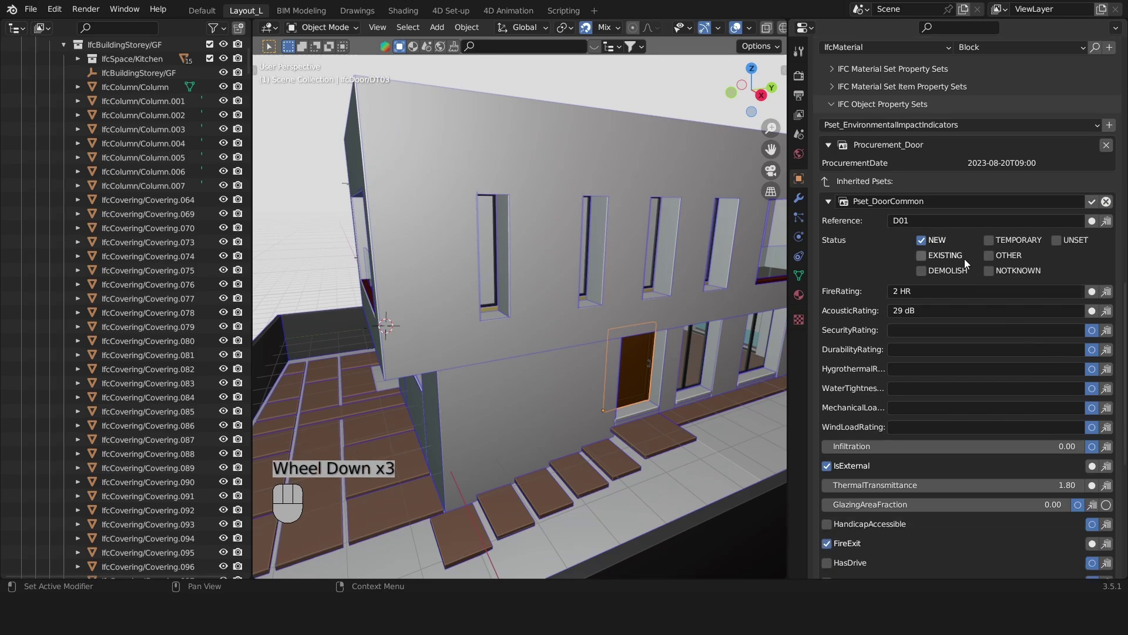
{"action": "scroll", "coordinate": [961, 257], "scroll_direction": "down", "scroll_amount": 2}
{"action": "scroll", "coordinate": [966, 245], "scroll_direction": "down", "scroll_amount": 1}
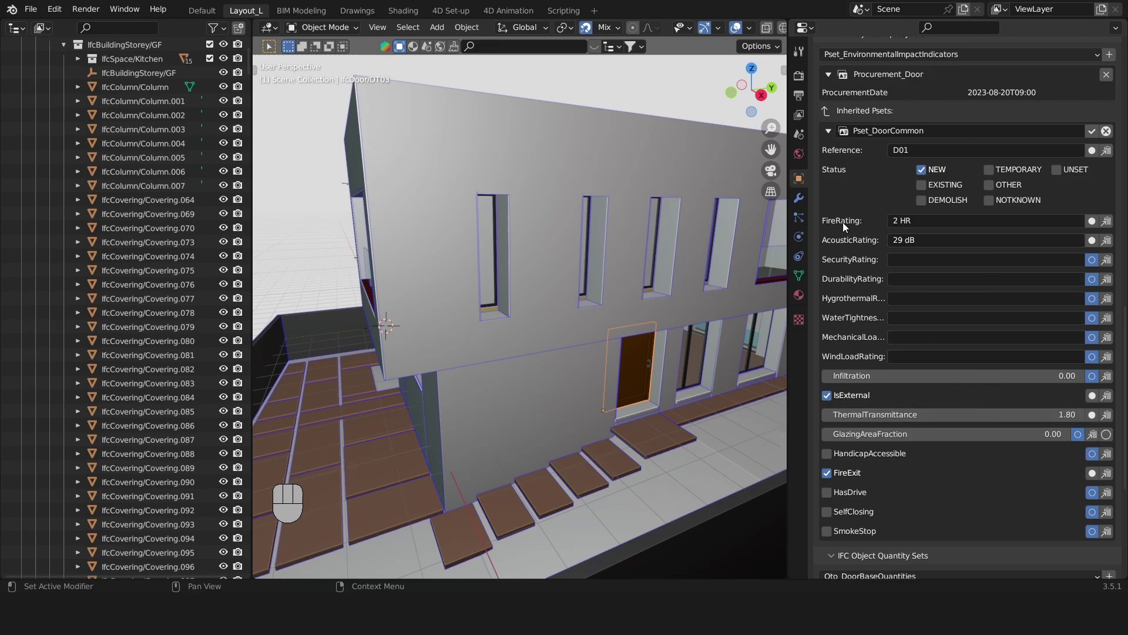
{"action": "left_click", "coordinate": [951, 222]}
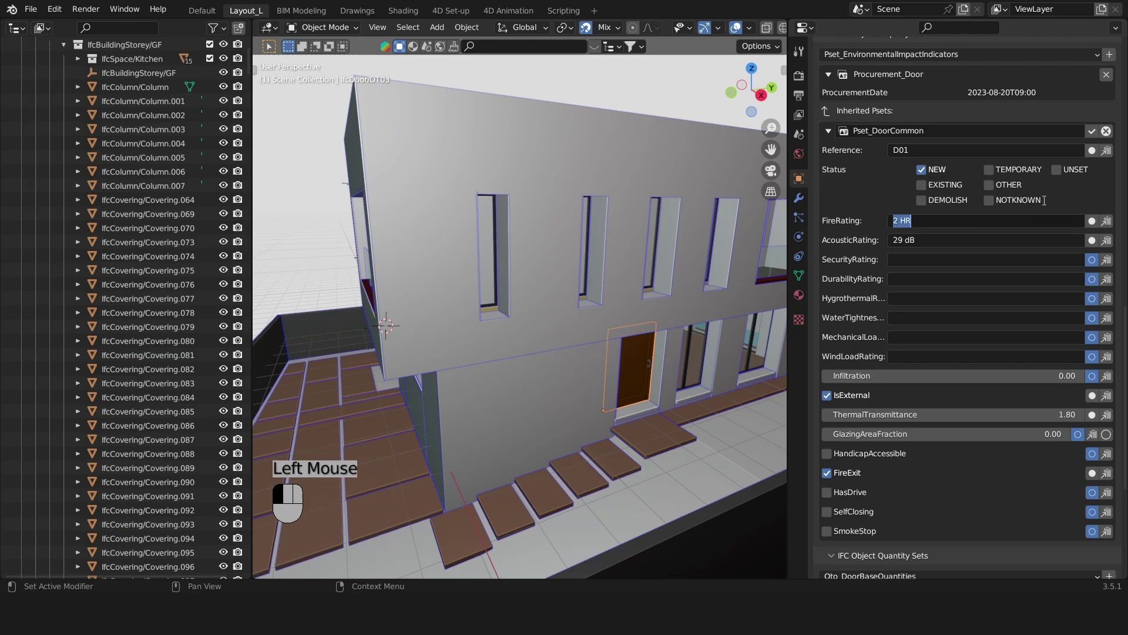
{"action": "left_click", "coordinate": [1065, 197]}
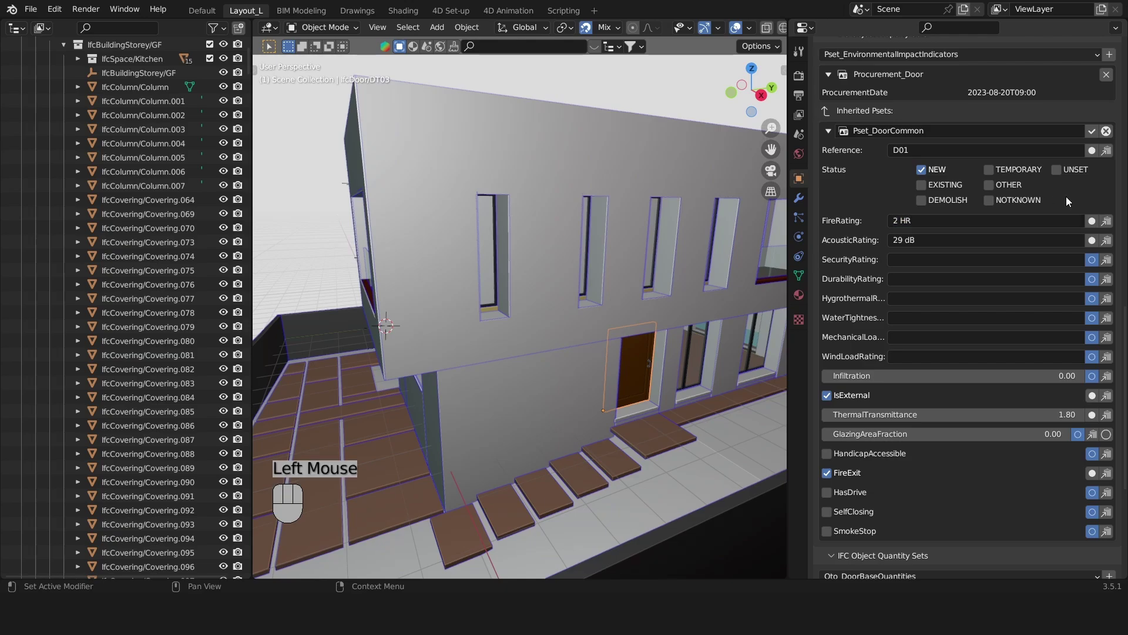
Step: Confirm the Pset_DoorCommon edits and expand the Procurement_Door property set
{"action": "left_click", "coordinate": [1092, 131]}
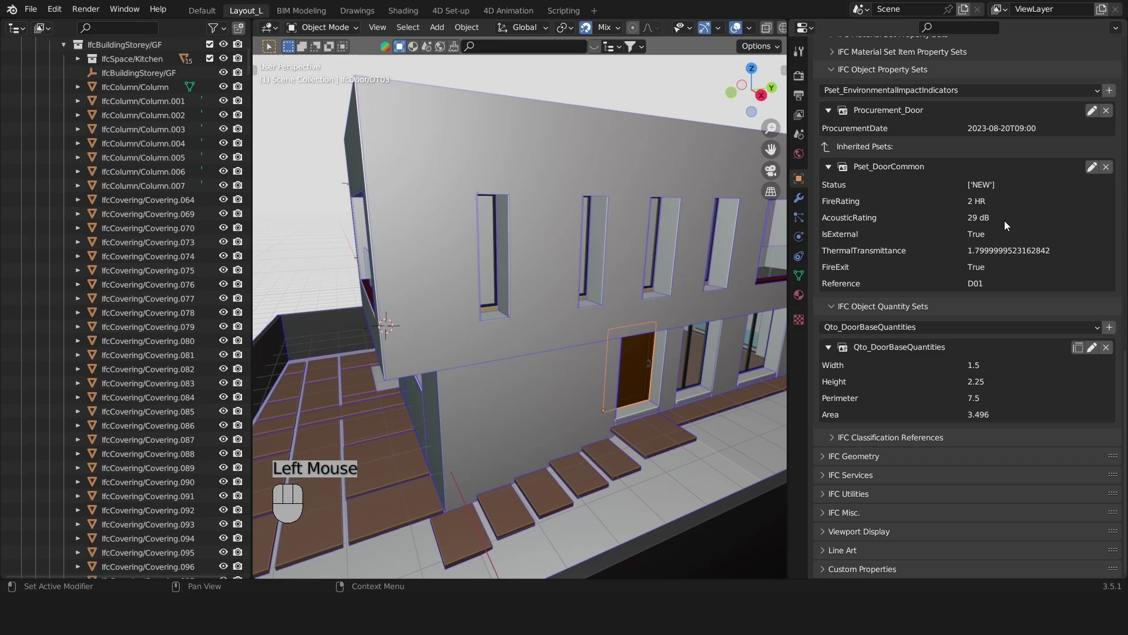
{"action": "scroll", "coordinate": [987, 232], "scroll_direction": "up", "scroll_amount": 2}
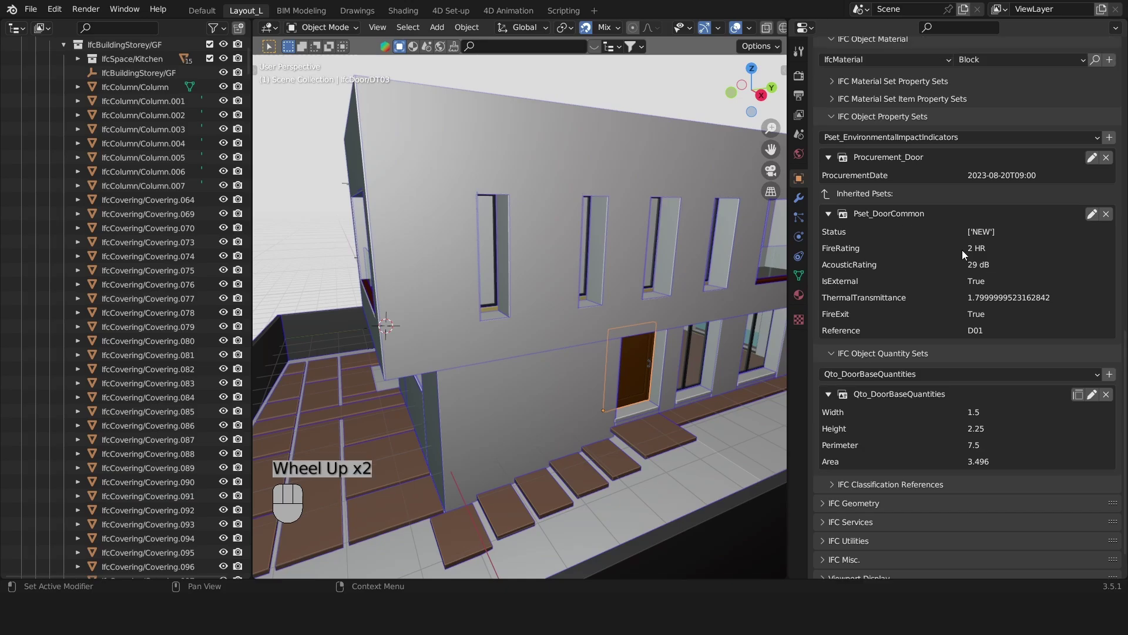
{"action": "scroll", "coordinate": [880, 161], "scroll_direction": "up", "scroll_amount": 1}
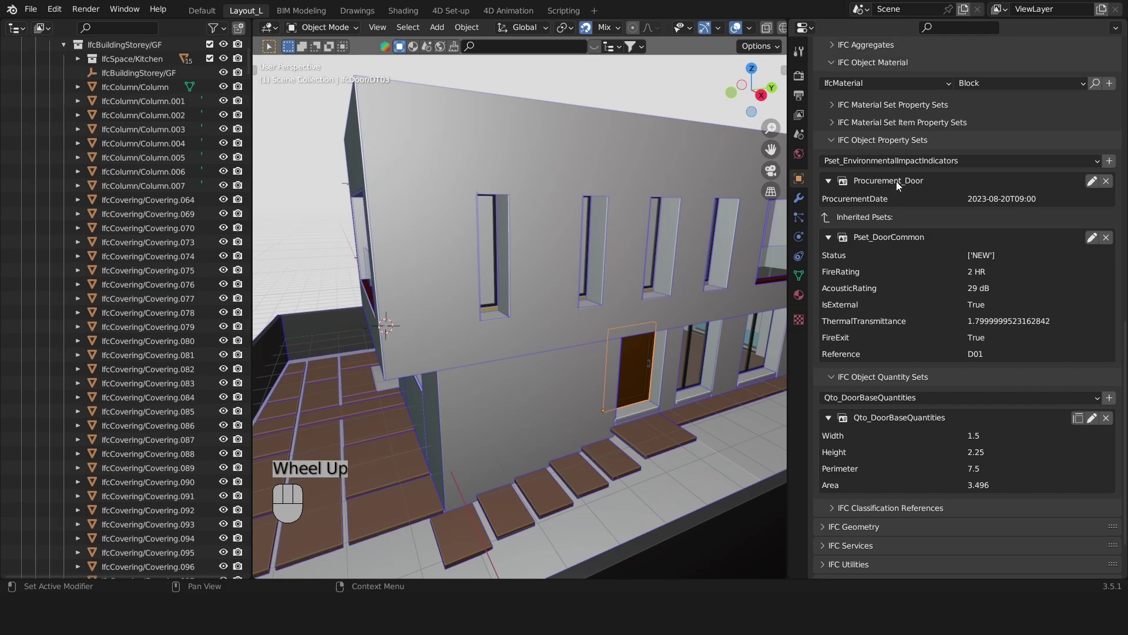
{"action": "left_click", "coordinate": [888, 190]}
{"action": "left_click", "coordinate": [830, 181]}
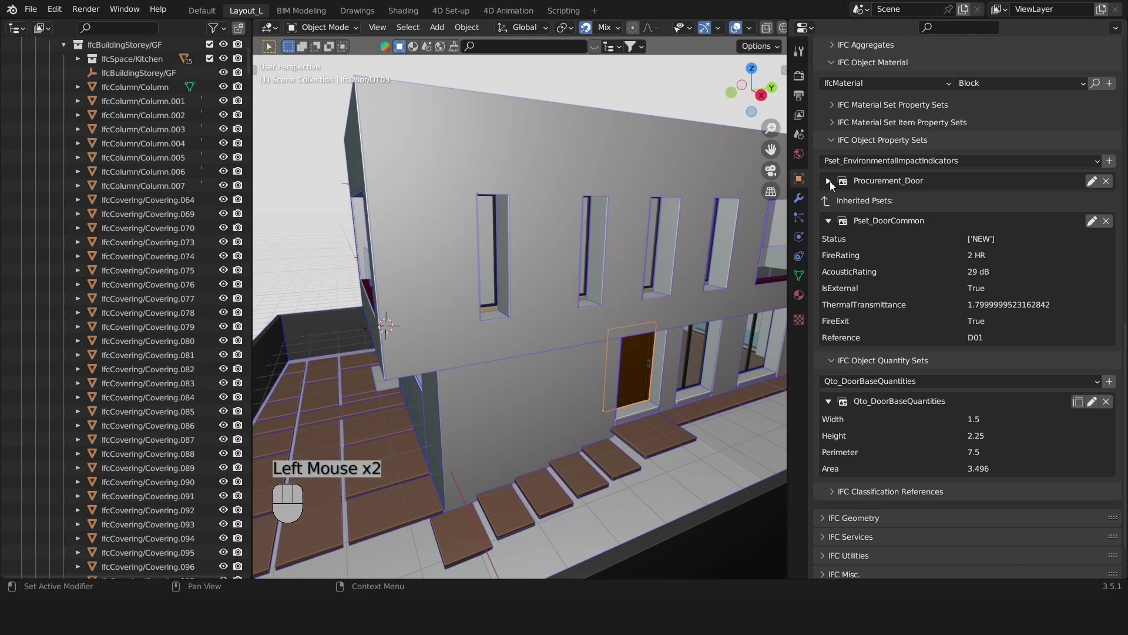
{"action": "left_click", "coordinate": [829, 183]}
{"action": "scroll", "coordinate": [932, 214], "scroll_direction": "up", "scroll_amount": 3}
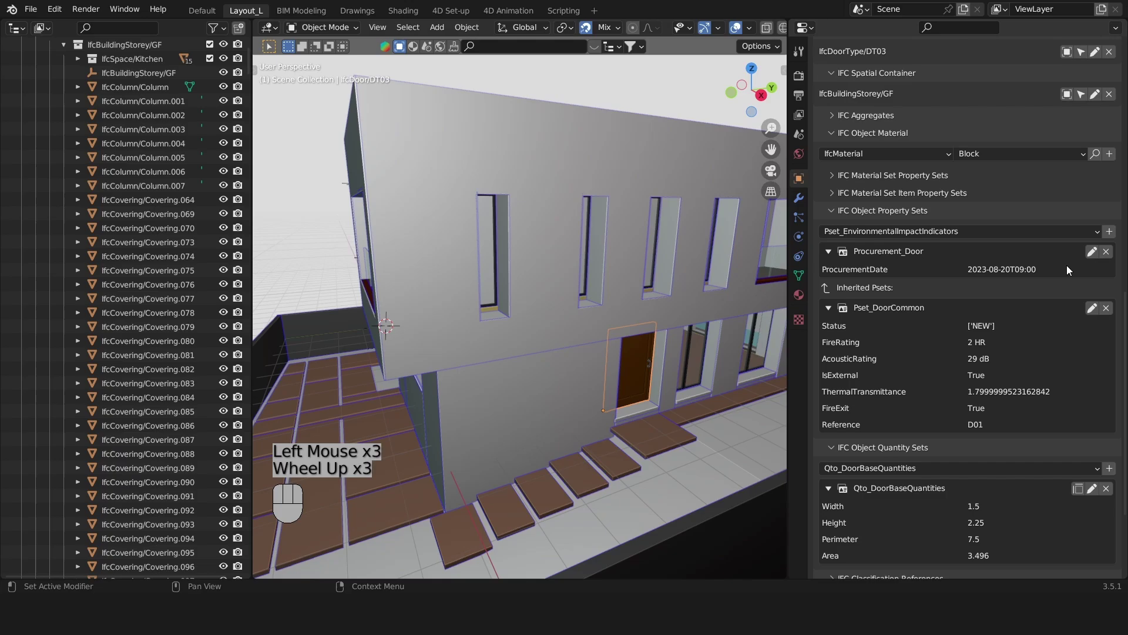
Step: Save Procurement_Door unchanged with DeliveryDate left empty, then list the property set templates
{"action": "left_click", "coordinate": [1091, 253]}
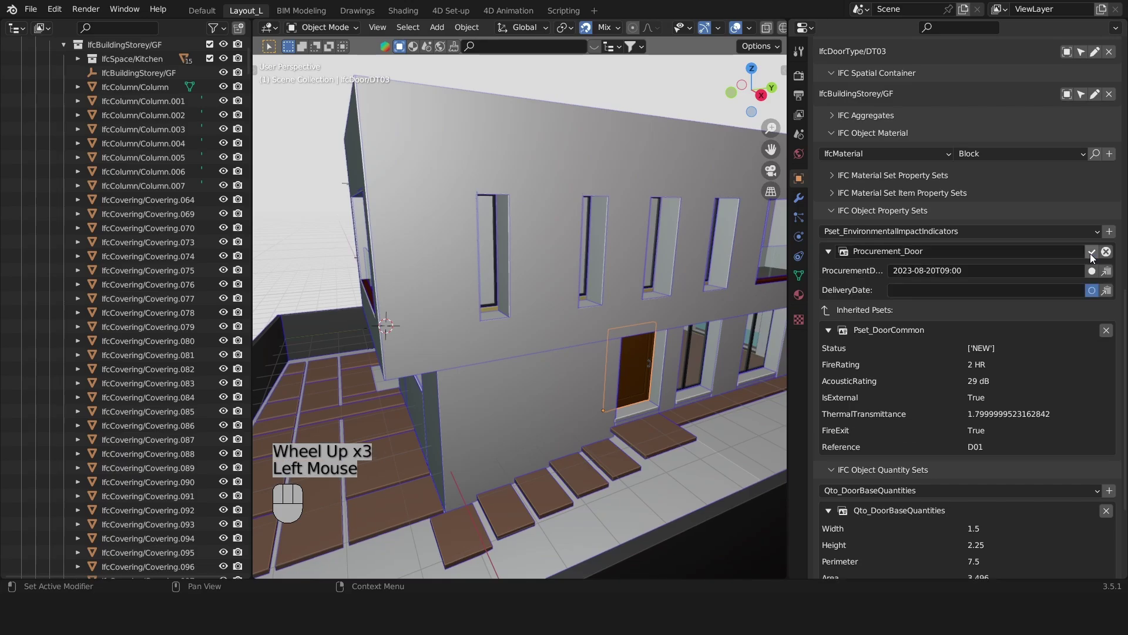
{"action": "left_click", "coordinate": [884, 273]}
{"action": "left_click", "coordinate": [914, 289]}
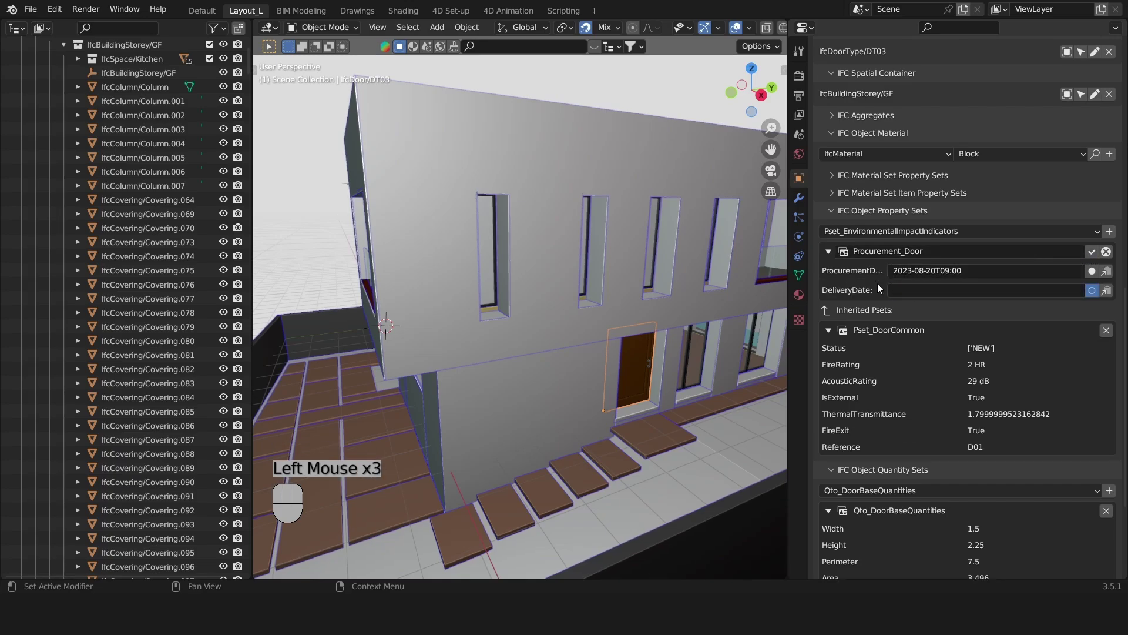
{"action": "left_click", "coordinate": [891, 290]}
{"action": "left_click", "coordinate": [1091, 258]}
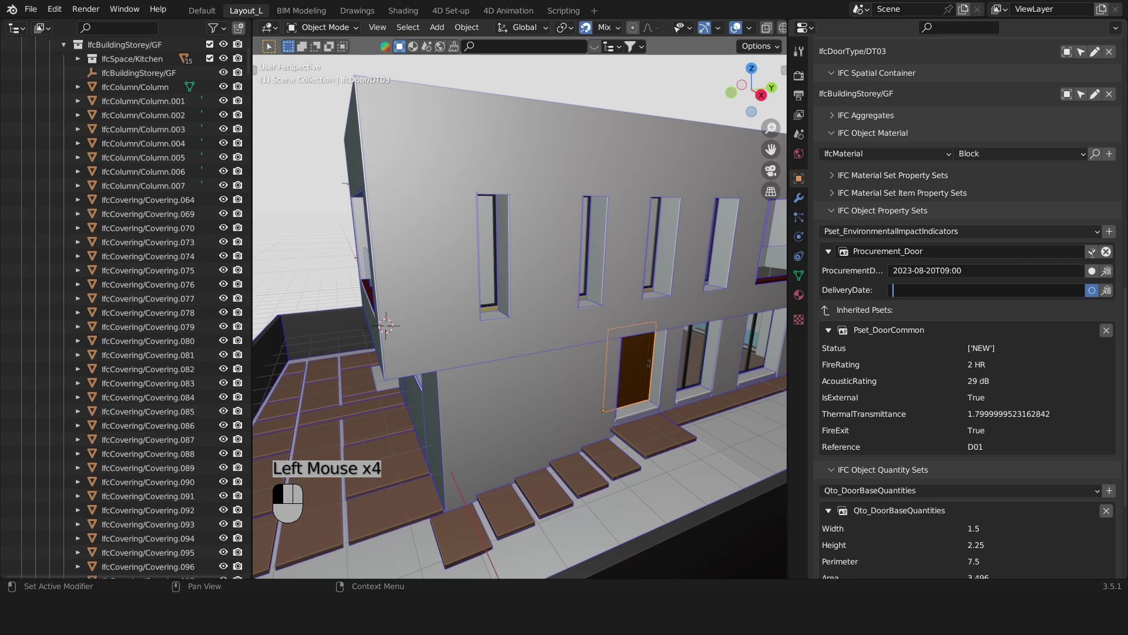
{"action": "left_click", "coordinate": [1091, 251]}
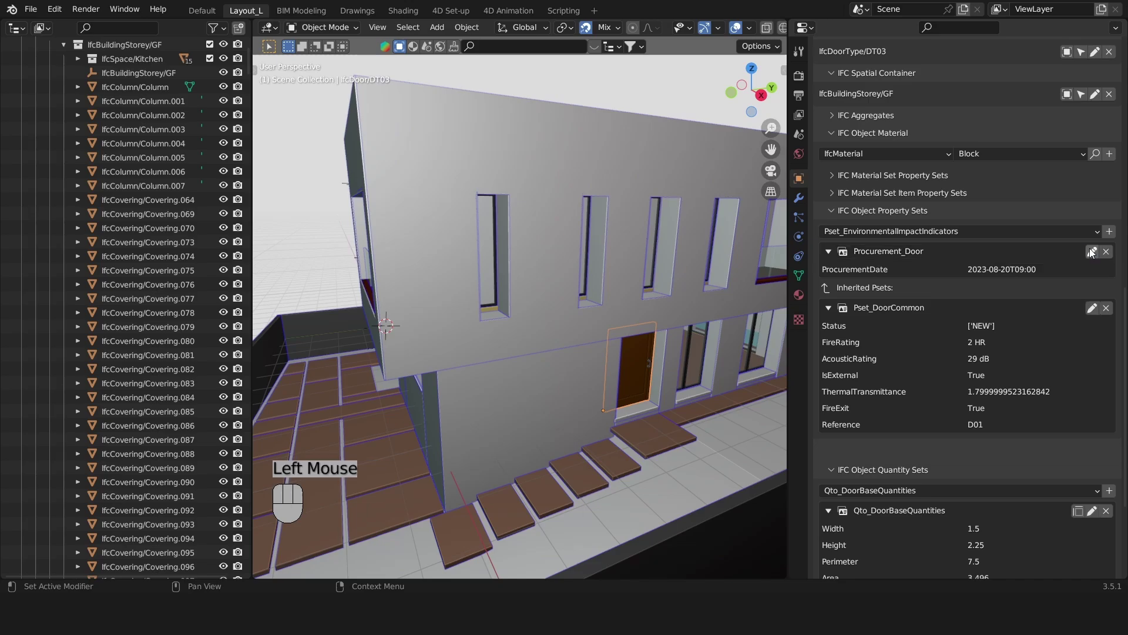
{"action": "left_click", "coordinate": [1053, 235]}
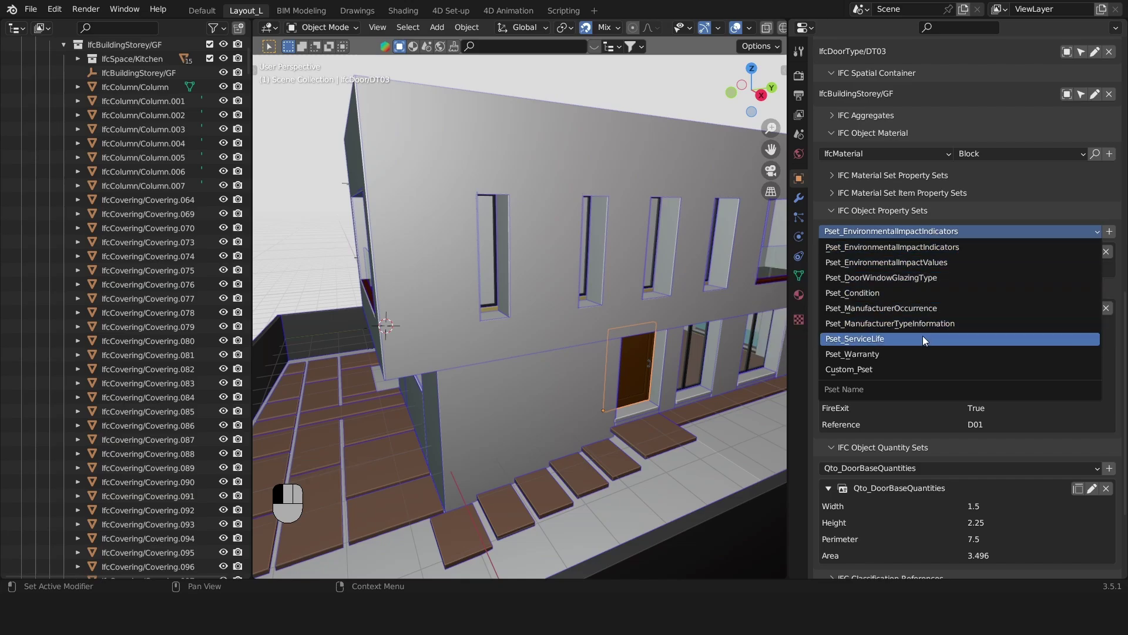
Step: Add an empty Pset_Warranty to door DT03 to preview its fields, then discard it
{"action": "left_click", "coordinate": [933, 354]}
{"action": "left_click", "coordinate": [1109, 232]}
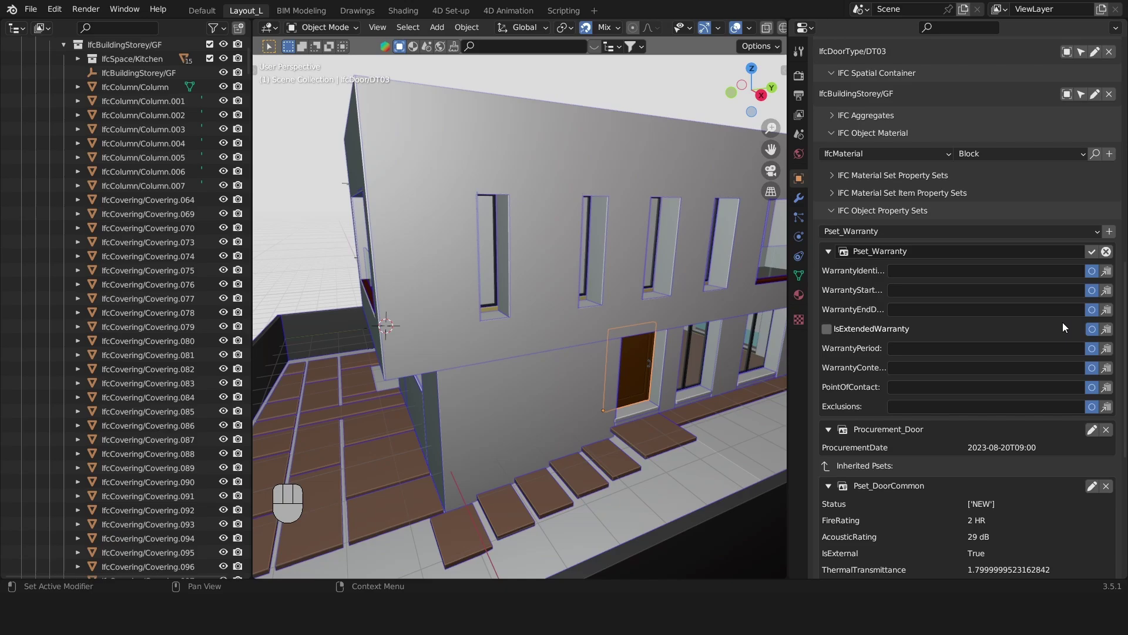
{"action": "left_click", "coordinate": [1107, 252]}
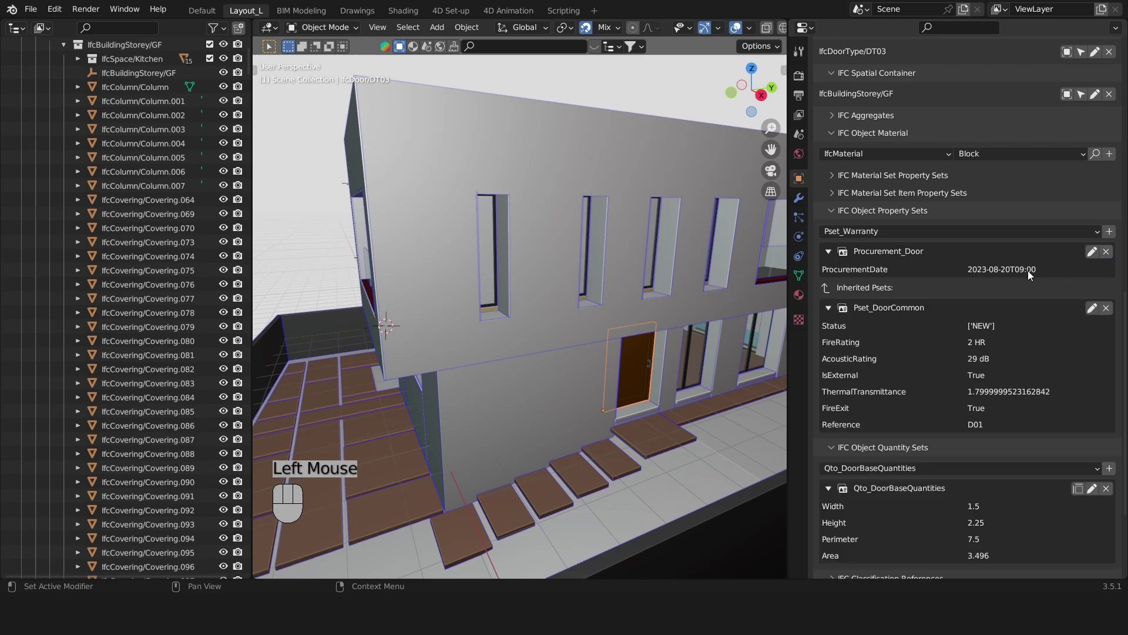
Step: Save Qto_DoorBaseQuantities unchanged (Width 1.5, Height 2.25, Perimeter 7.5, Area 3.496) and zoom onto the door
{"action": "scroll", "coordinate": [985, 275], "scroll_direction": "down", "scroll_amount": 5}
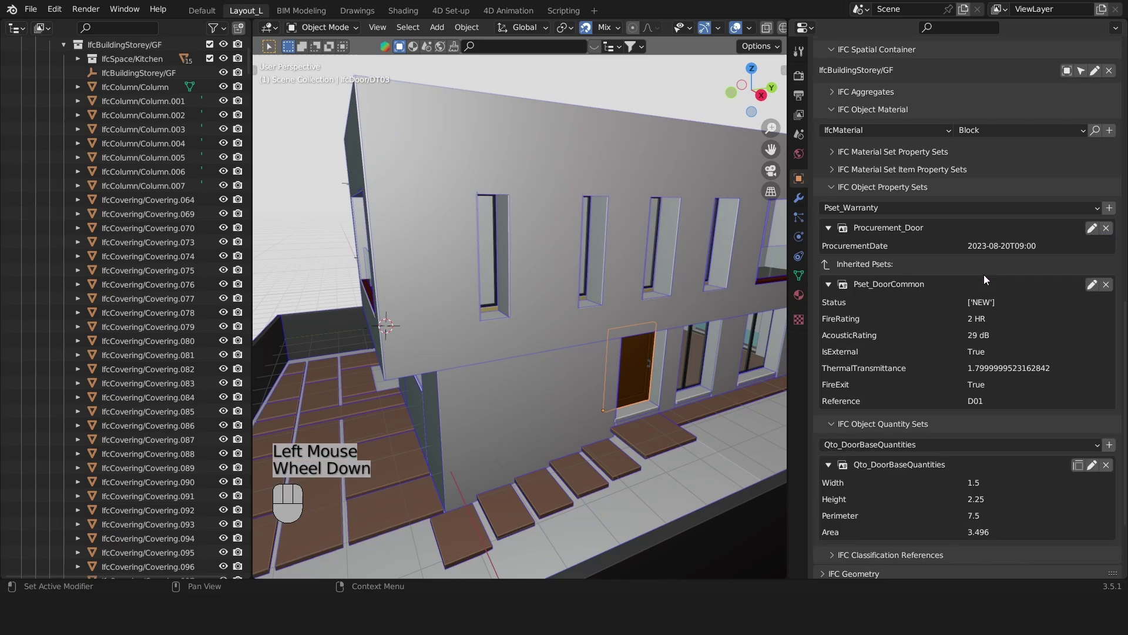
{"action": "scroll", "coordinate": [987, 276], "scroll_direction": "down", "scroll_amount": 3}
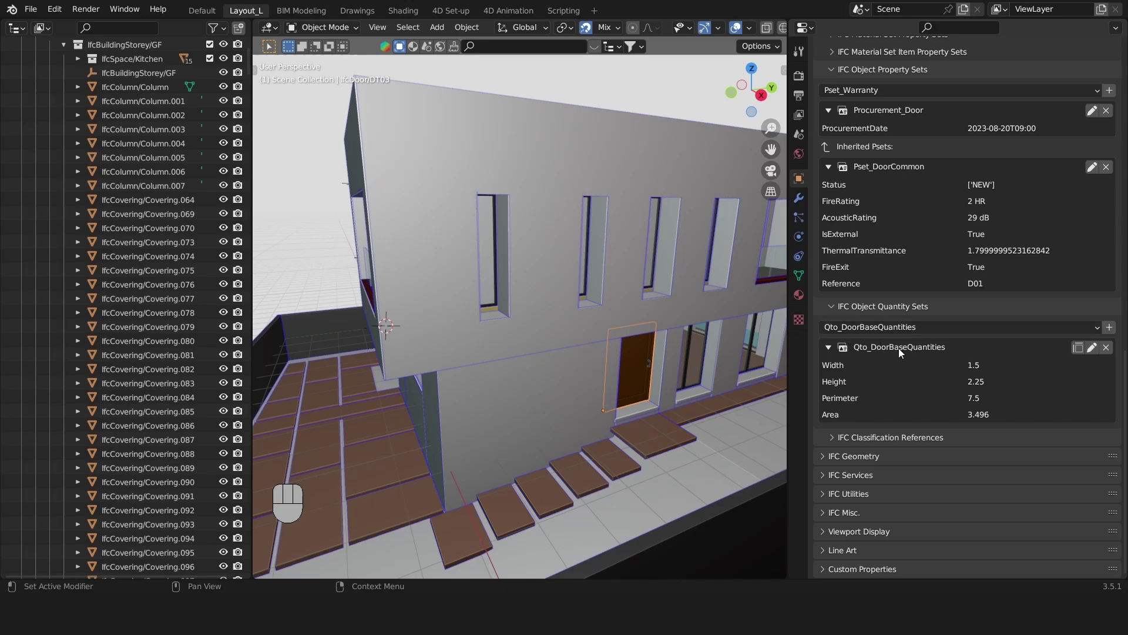
{"action": "left_click", "coordinate": [1093, 348]}
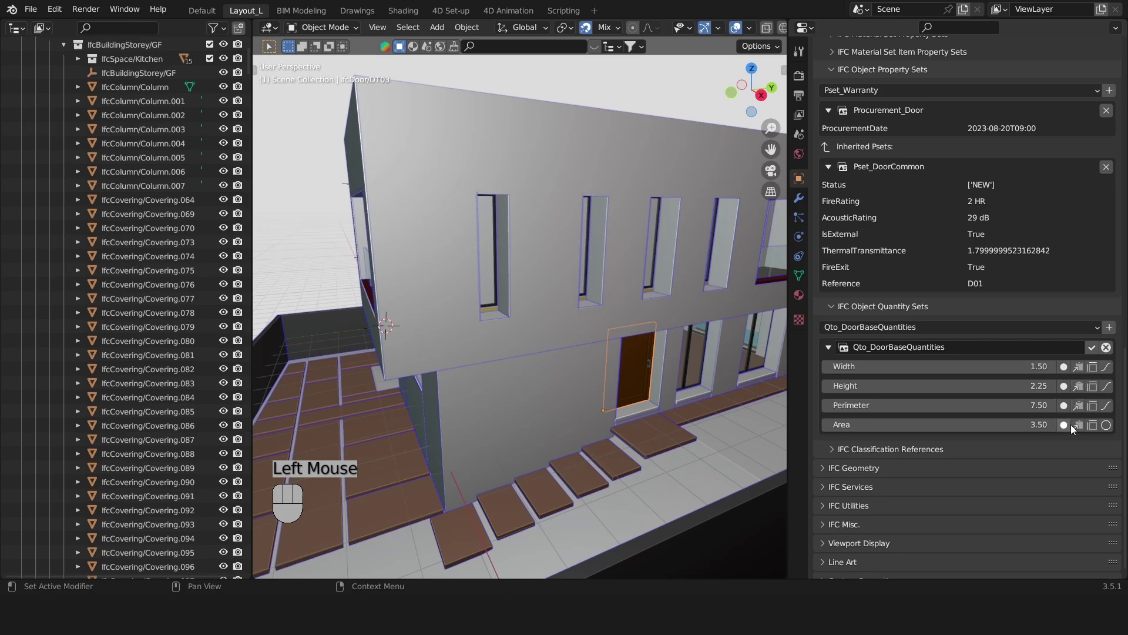
{"action": "left_click", "coordinate": [1092, 348]}
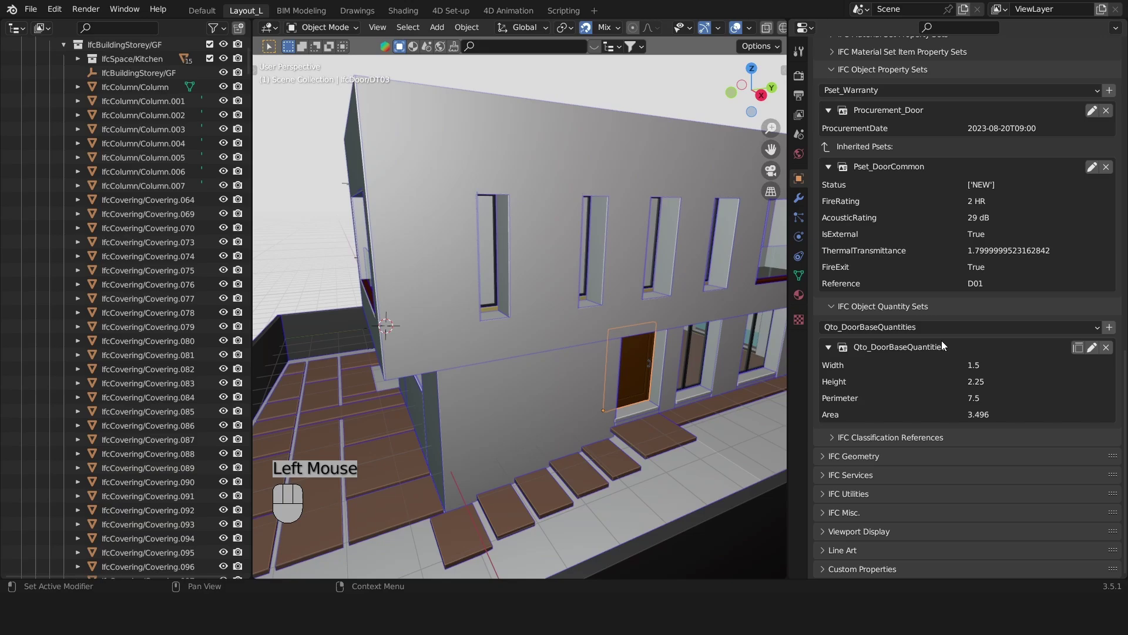
{"action": "middle_click_drag", "start_coordinate": [719, 417], "coordinate": [687, 413]}
{"action": "scroll", "coordinate": [648, 405], "scroll_direction": "up", "scroll_amount": 2}
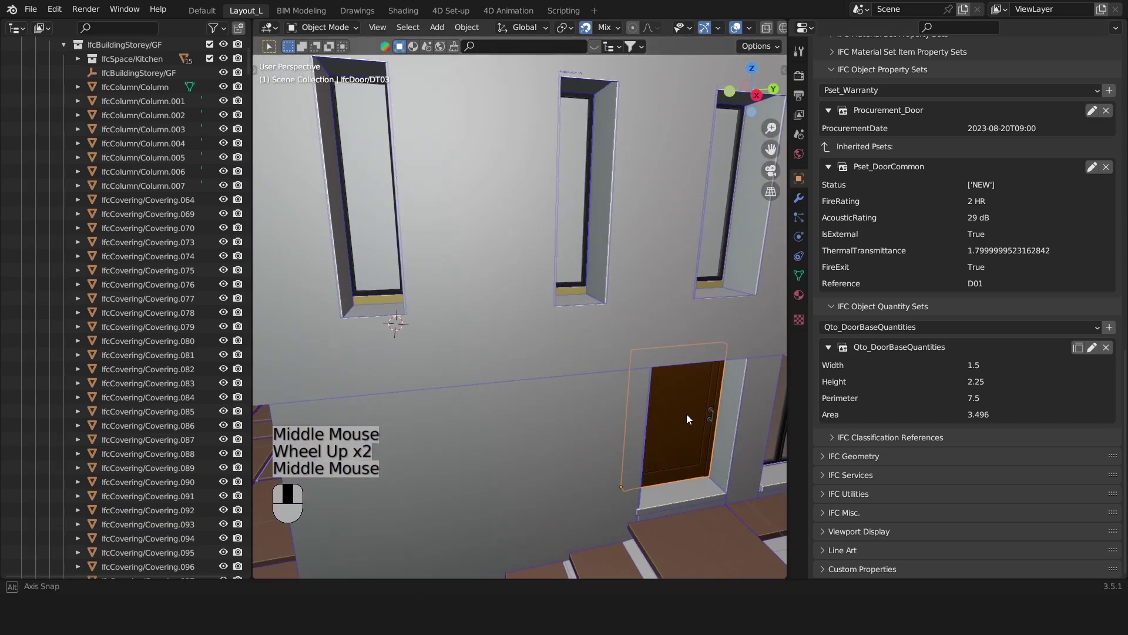
{"action": "left_click", "coordinate": [908, 325]}
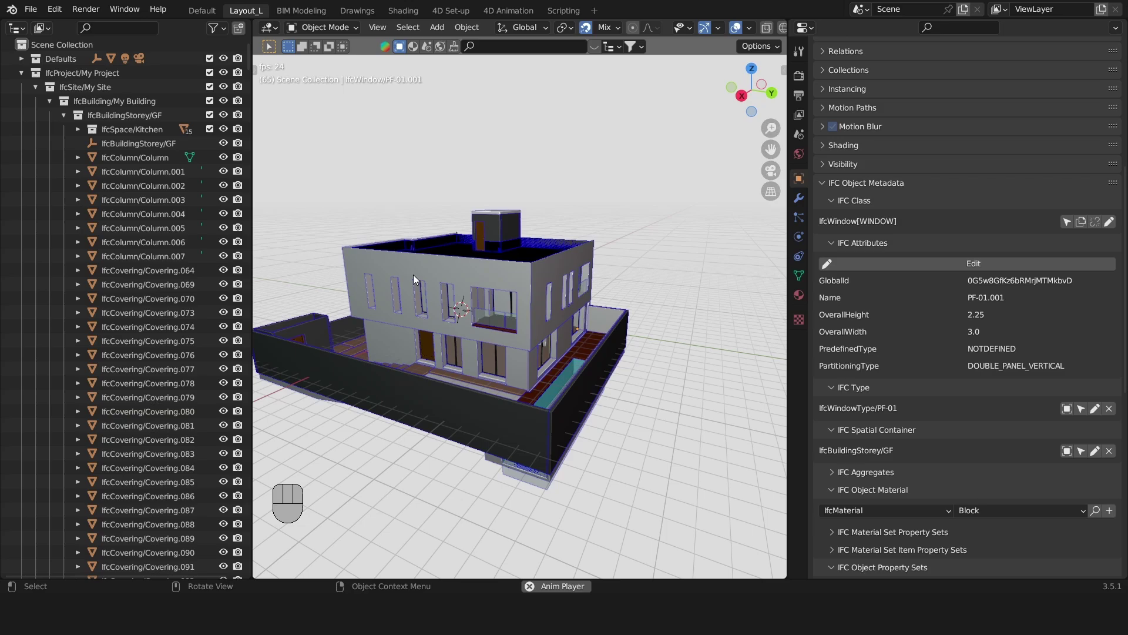
Step: Select My Site, My Building, storey GF and space Kitchen in turn in the Outliner
{"action": "middle_click_drag", "start_coordinate": [416, 274], "coordinate": [455, 266]}
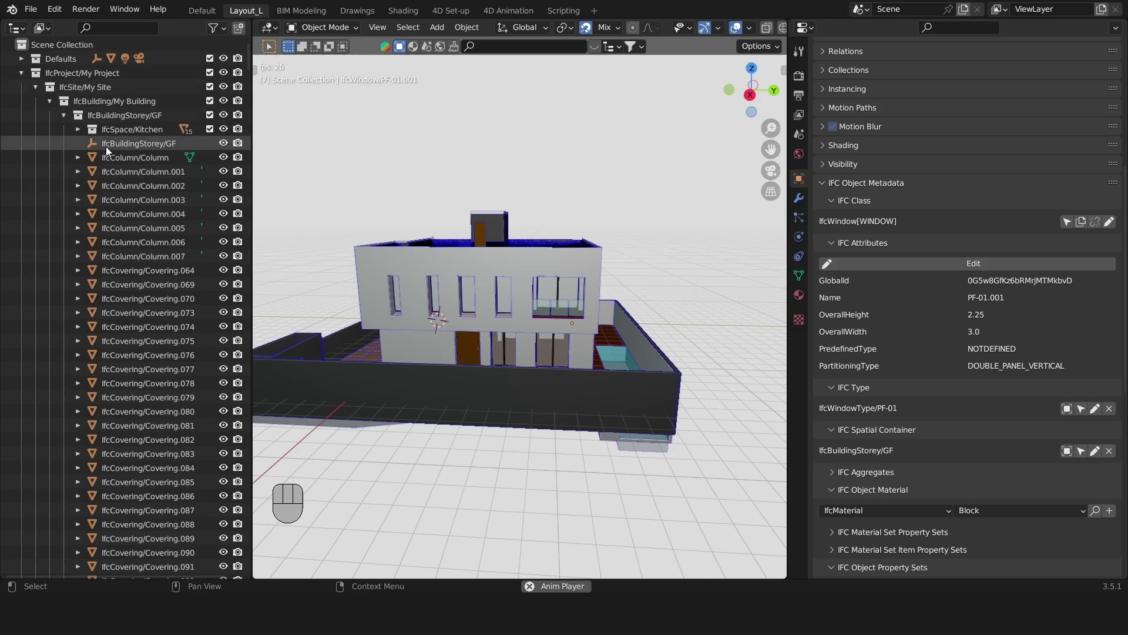
{"action": "left_click", "coordinate": [110, 85]}
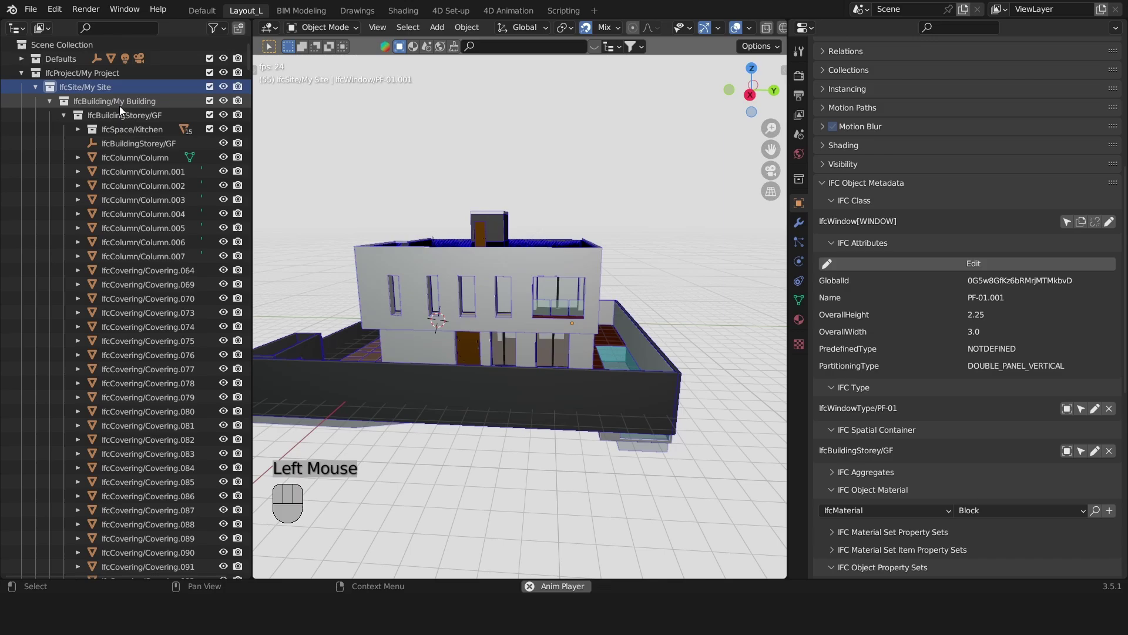
{"action": "left_click", "coordinate": [120, 104]}
{"action": "left_click", "coordinate": [123, 116]}
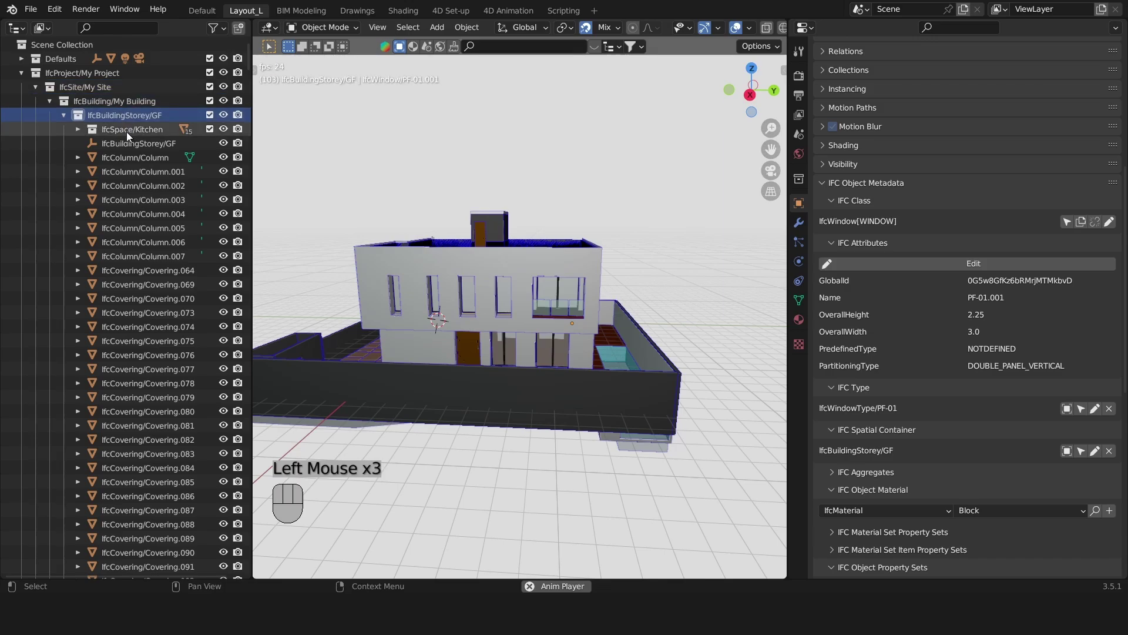
{"action": "left_click", "coordinate": [125, 130]}
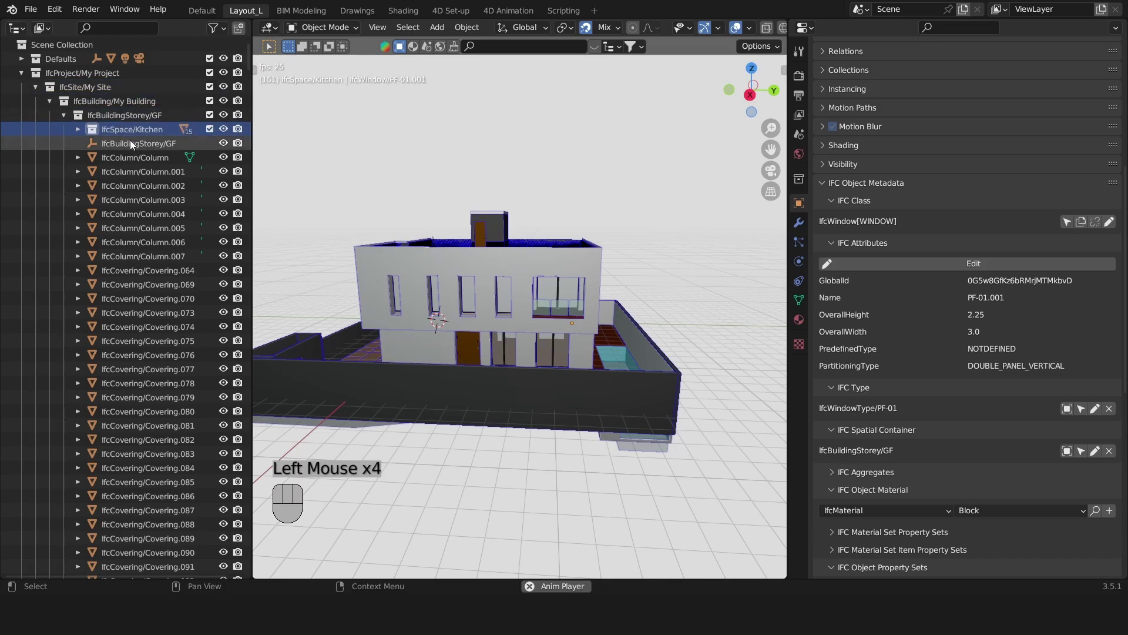
{"action": "middle_click_drag", "start_coordinate": [575, 305], "coordinate": [539, 313]}
{"action": "middle_click_drag", "start_coordinate": [537, 312], "coordinate": [554, 314]}
{"action": "scroll", "coordinate": [504, 329], "scroll_direction": "up", "scroll_amount": 2}
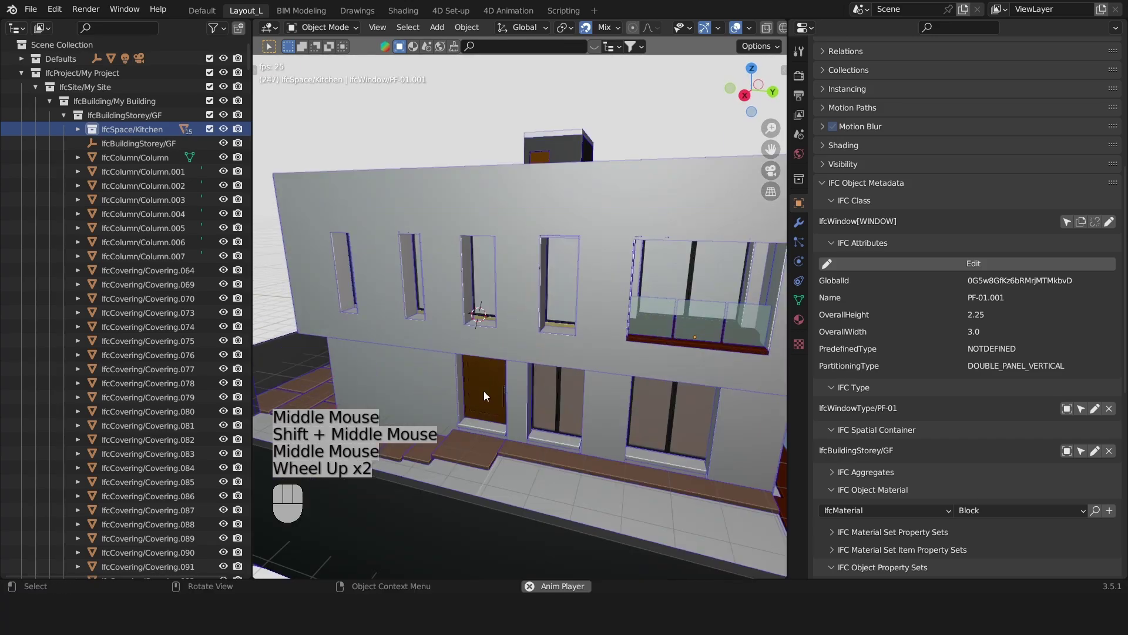
Step: From door DT03, select all objects in its GF storey and isolate them in local view
{"action": "left_click", "coordinate": [485, 390]}
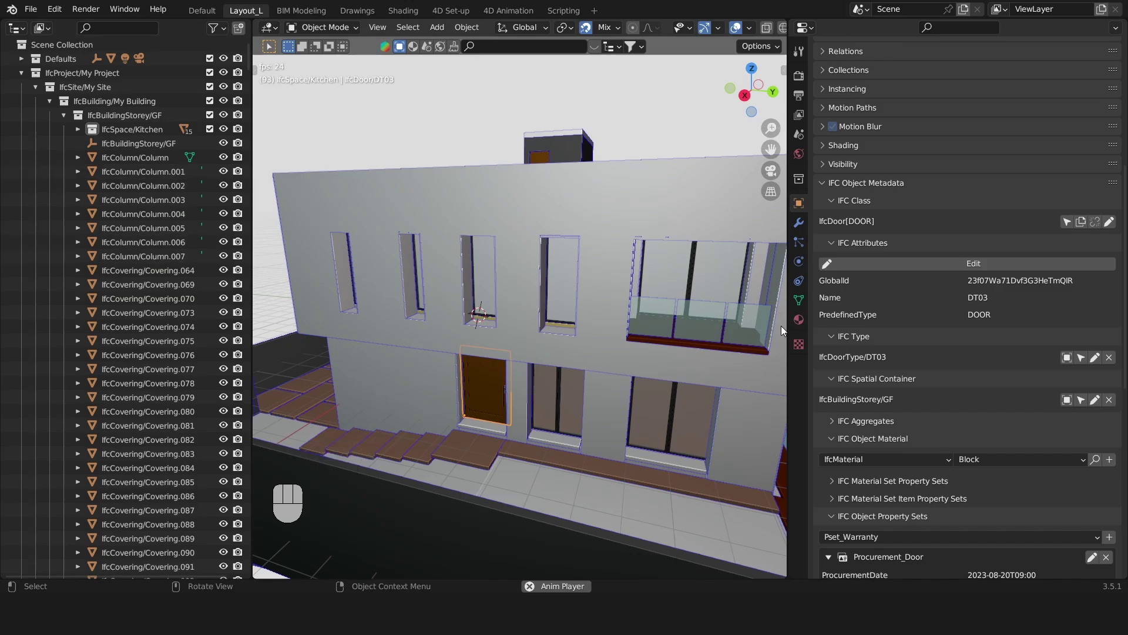
{"action": "scroll", "coordinate": [853, 319], "scroll_direction": "down", "scroll_amount": 3}
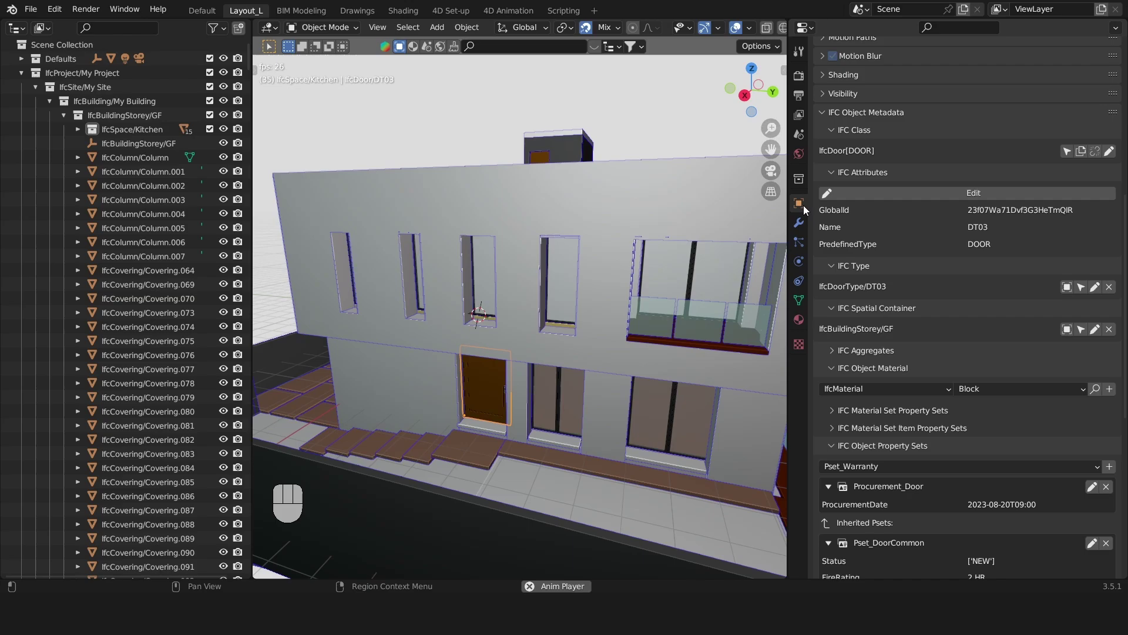
{"action": "scroll", "coordinate": [911, 277], "scroll_direction": "down", "scroll_amount": 1}
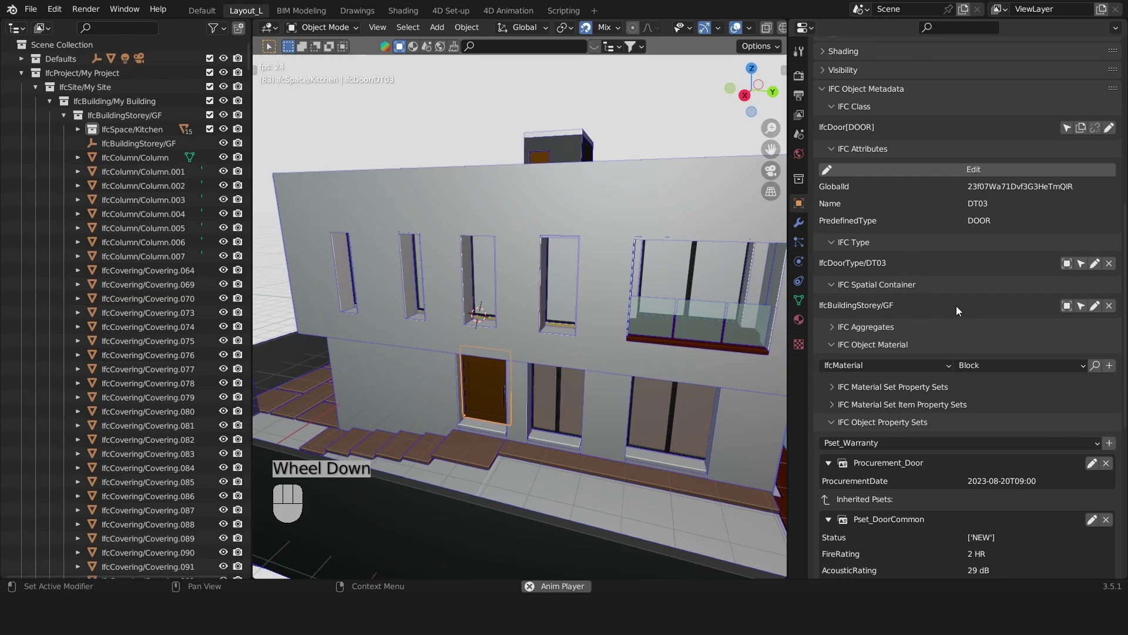
{"action": "left_click", "coordinate": [1082, 305]}
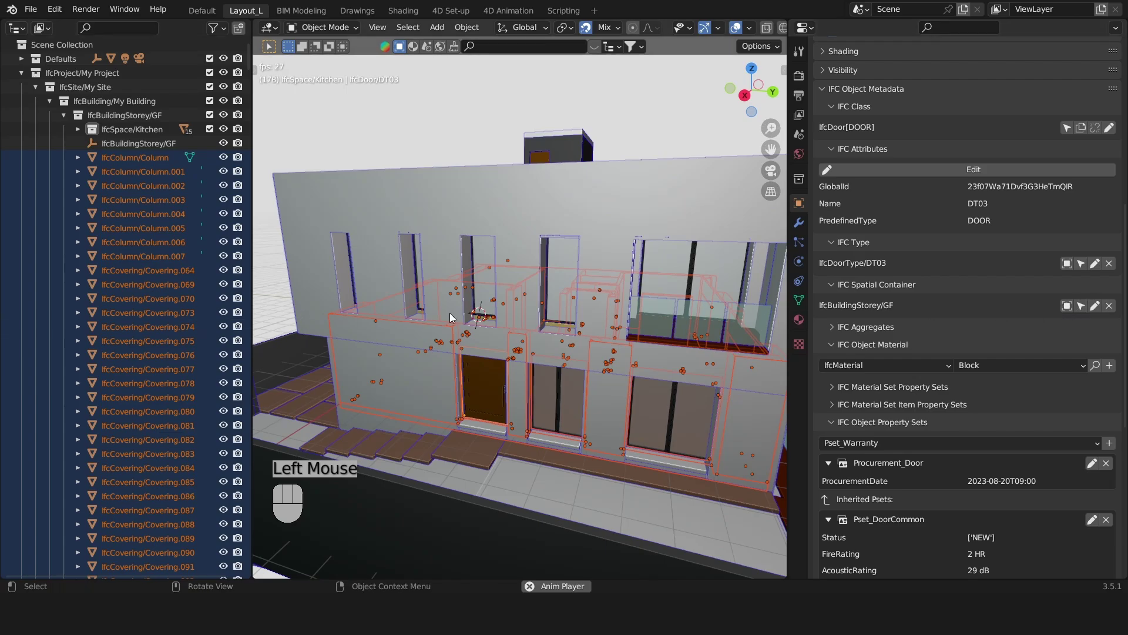
{"action": "scroll", "coordinate": [476, 318], "scroll_direction": "down", "scroll_amount": 2}
{"action": "key", "text": "KP_Divide"}
{"action": "scroll", "coordinate": [485, 319], "scroll_direction": "down", "scroll_amount": 4}
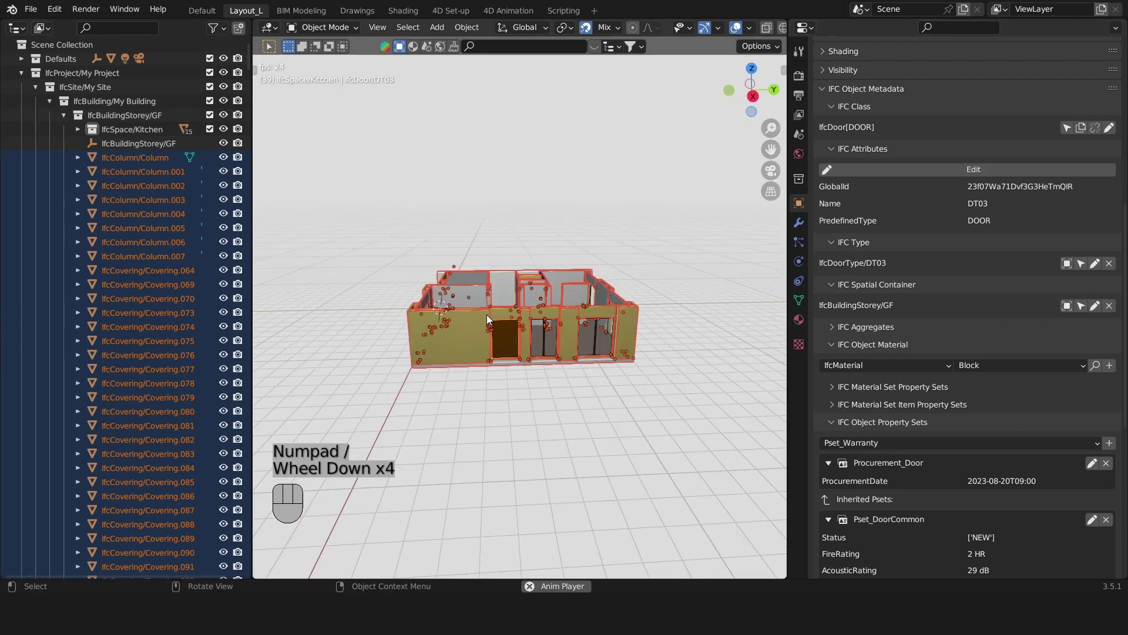